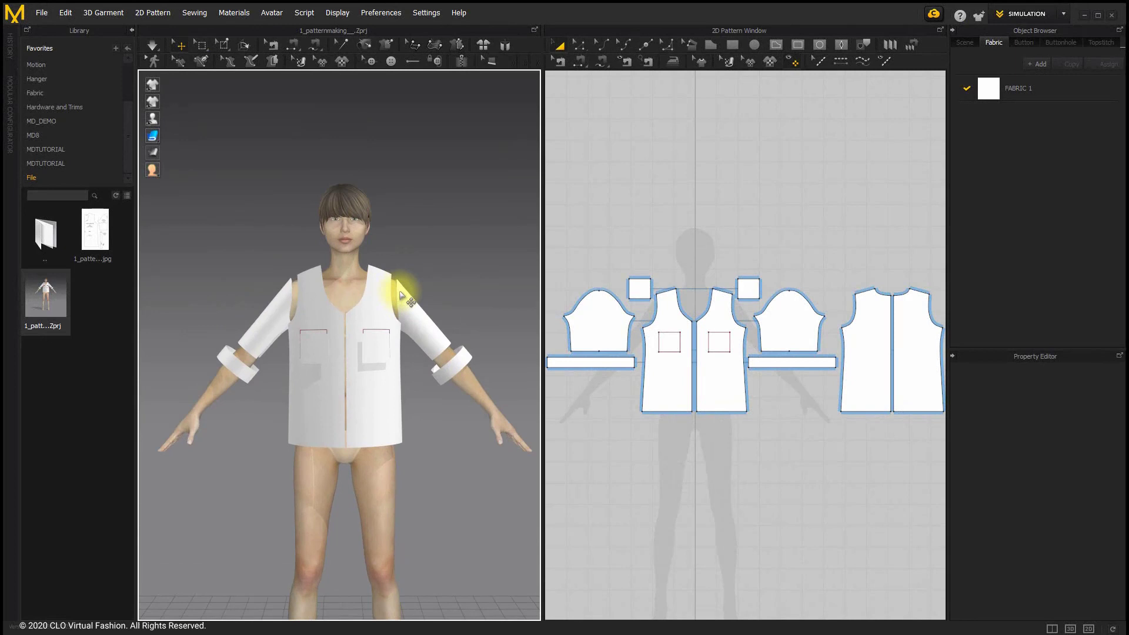
scroll(399, 273, up, 1)
scroll(399, 264, up, 3)
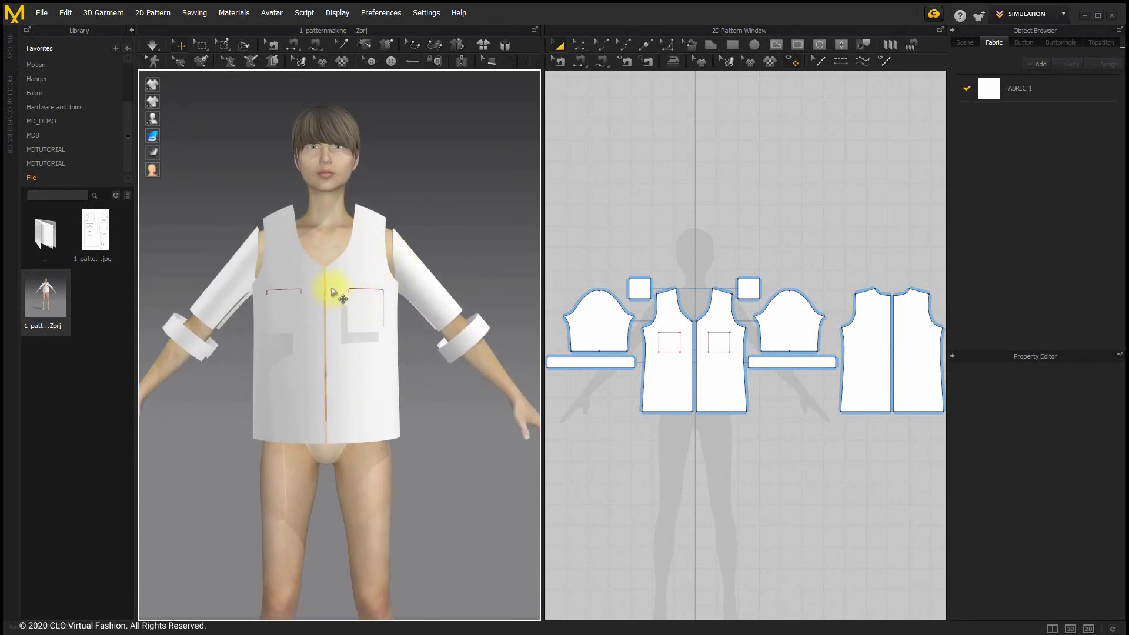
With Segment Sewing, sew the two centre-front edges together and the front side edge to the back side edge
click(572, 63)
scroll(706, 344, up, 5)
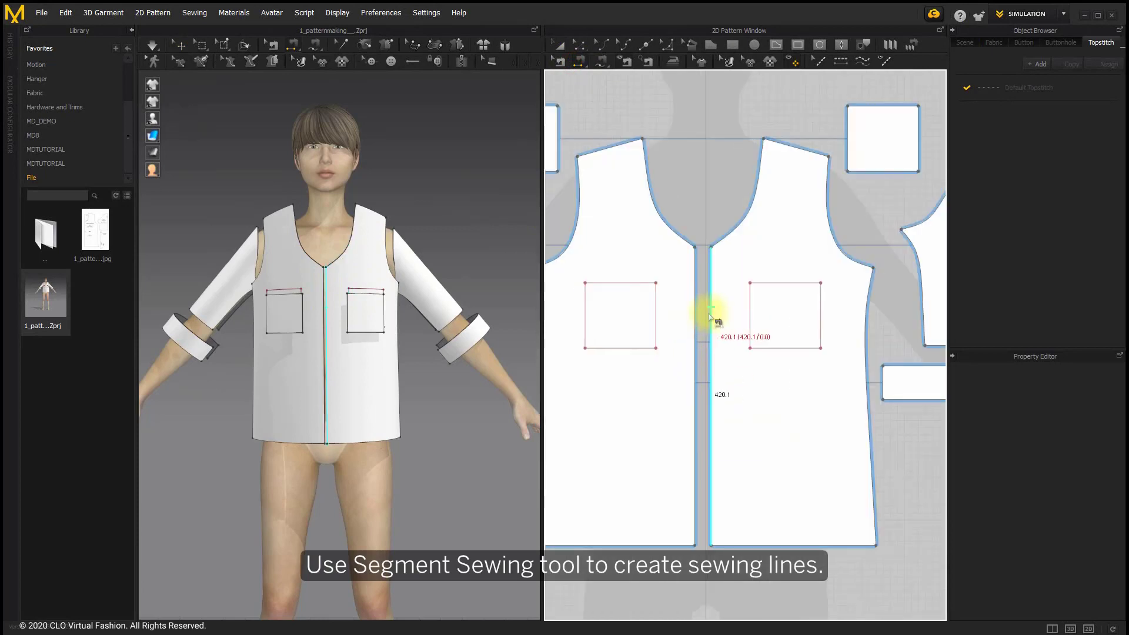
click(705, 317)
click(697, 313)
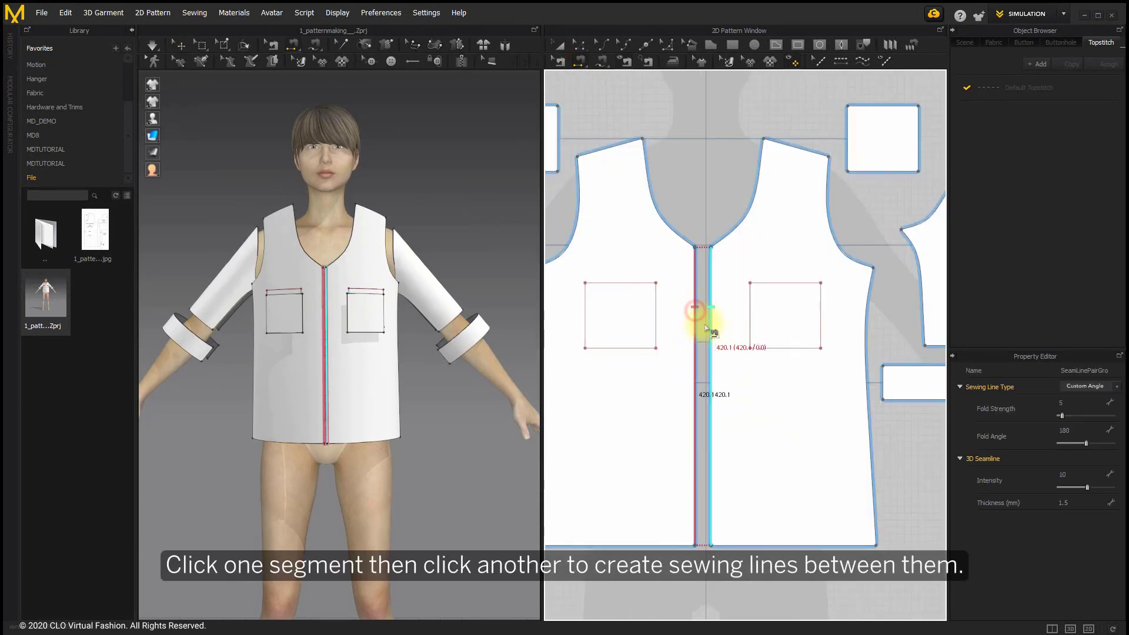
scroll(714, 340, down, 1)
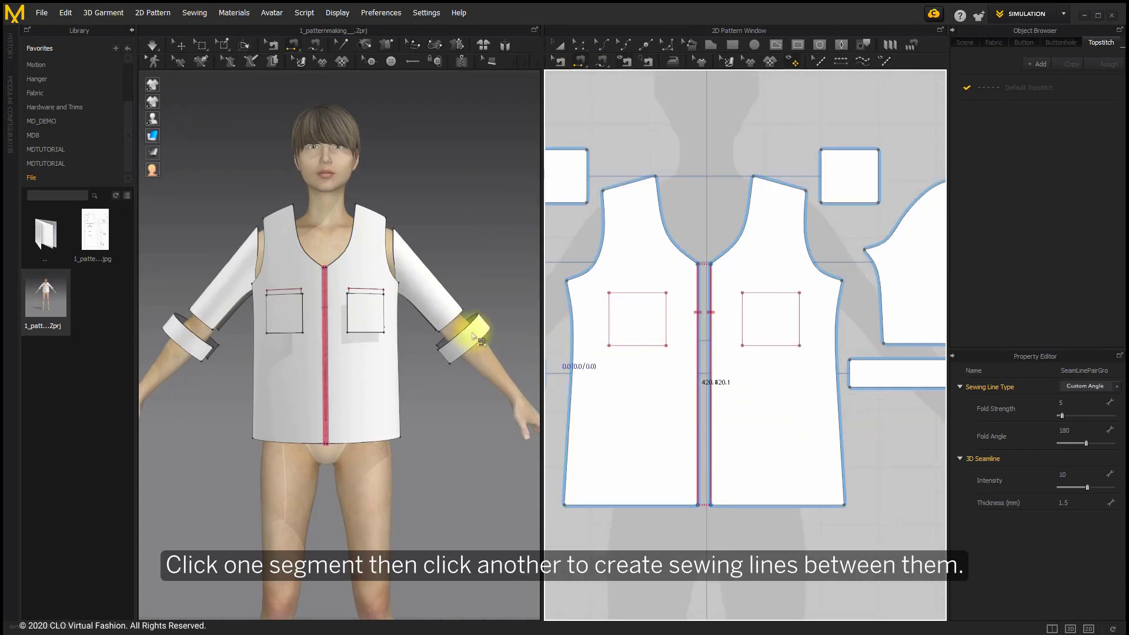
right_drag(466, 328, 397, 338)
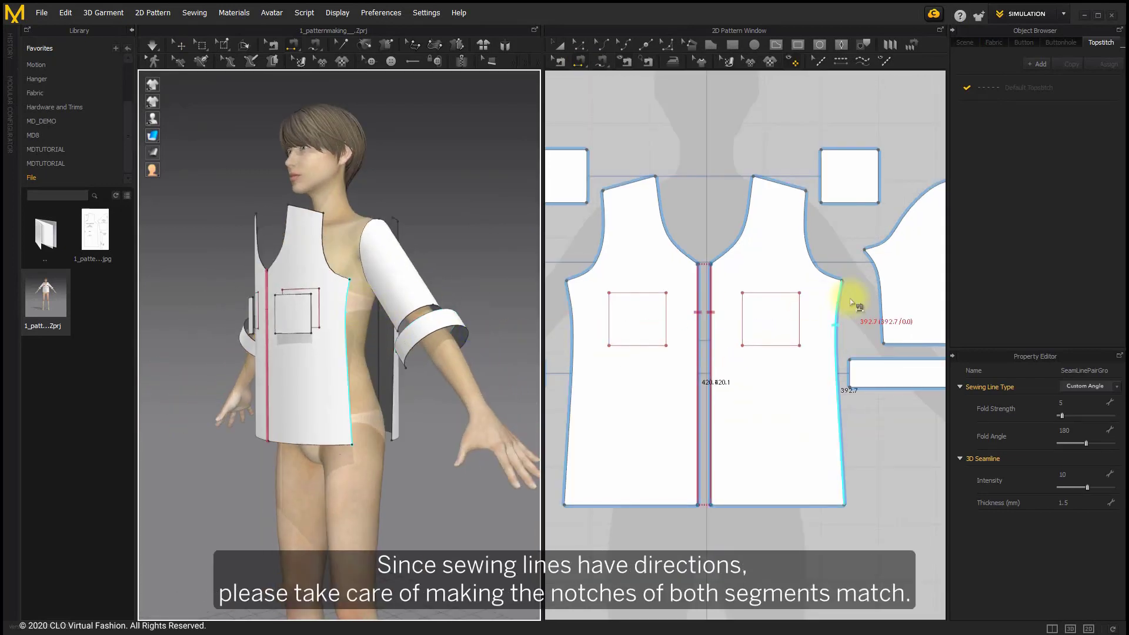
right_drag(843, 302, 607, 283)
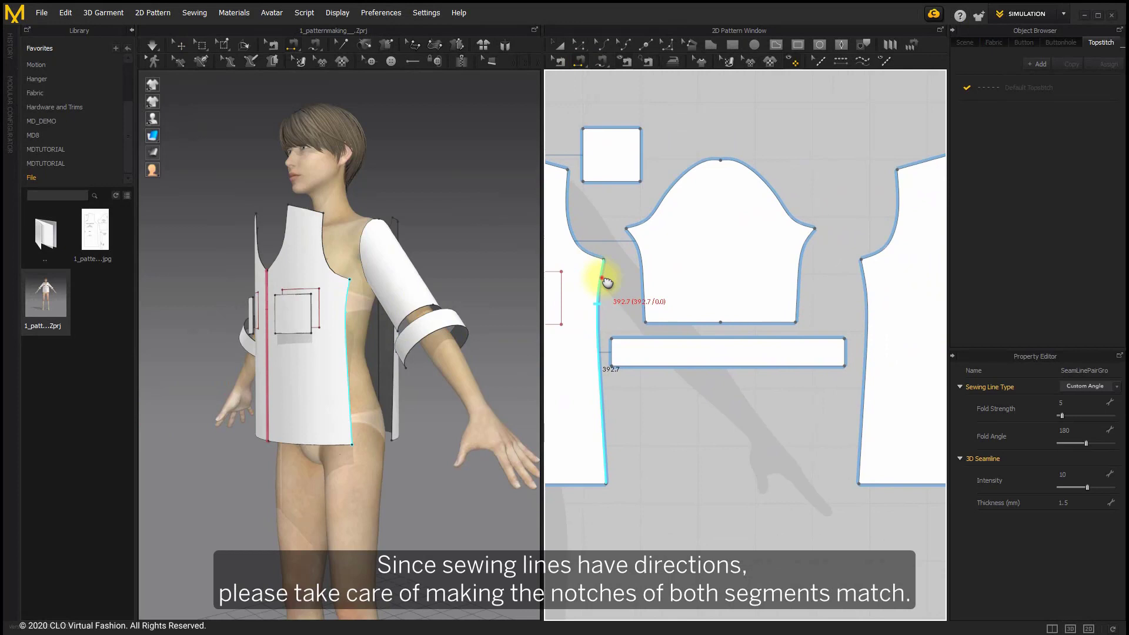
click(607, 282)
click(862, 280)
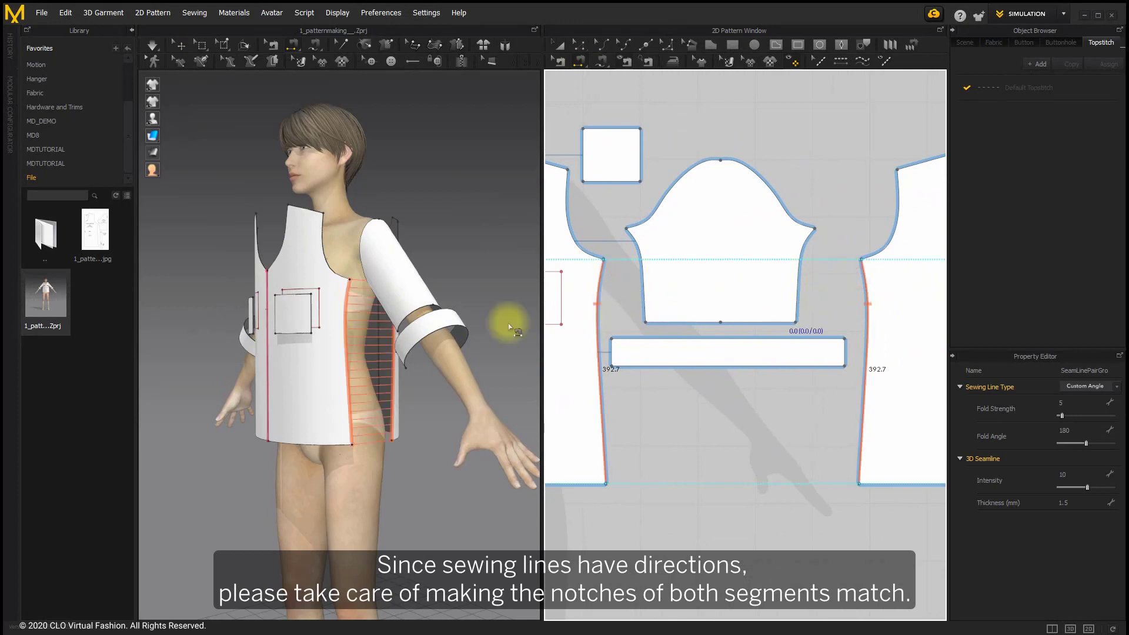
Sew the two centre-back edges together and the front shoulder edge to the back shoulder edge
mouse_move(512, 329)
right_down()
mouse_move(290, 303)
mouse_move(222, 316)
right_up()
scroll(881, 278, down, 3)
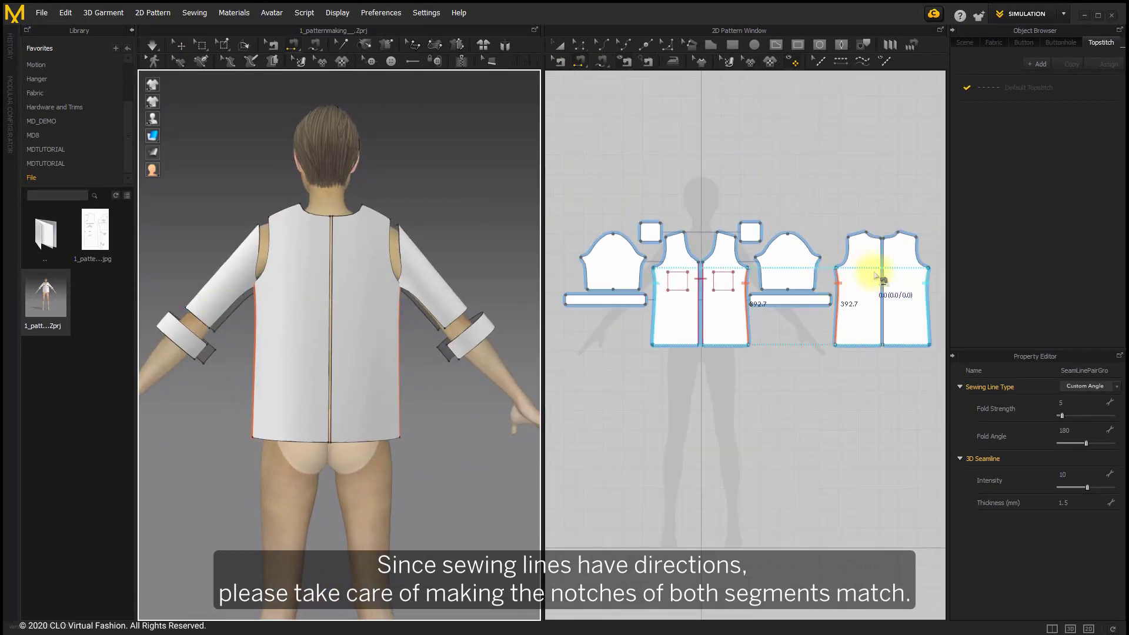
scroll(756, 255, up, 2)
scroll(786, 254, up, 3)
scroll(748, 255, up, 3)
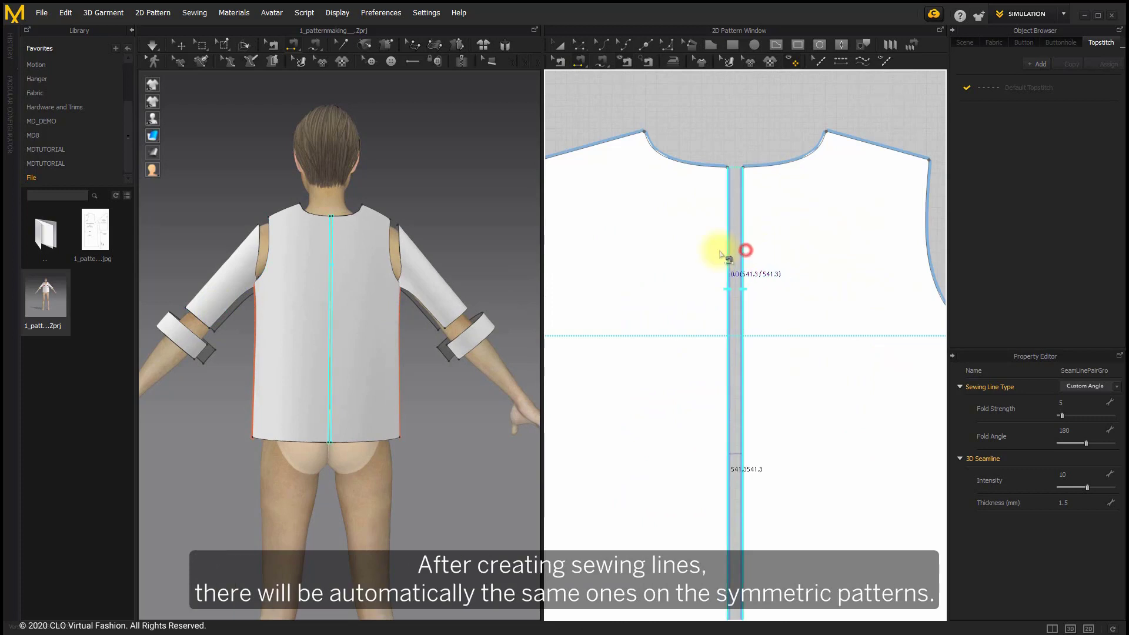
click(764, 257)
scroll(807, 277, down, 3)
scroll(807, 277, down, 3)
mouse_move(252, 277)
right_down()
mouse_move(447, 315)
mouse_move(330, 269)
right_up()
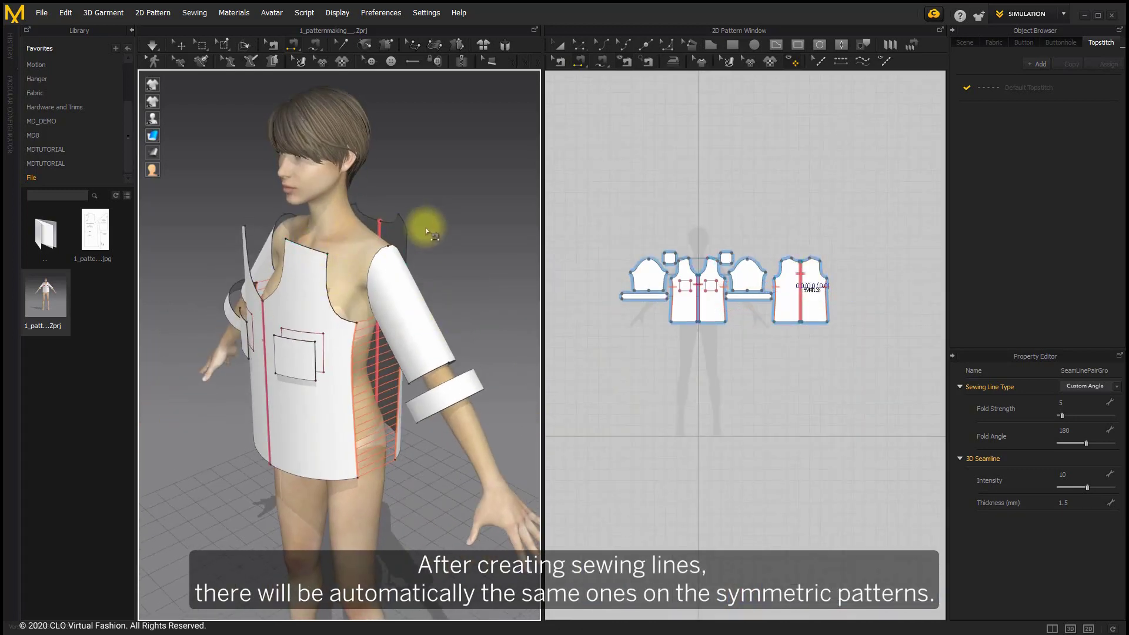
scroll(741, 268, up, 2)
scroll(718, 259, up, 3)
click(695, 239)
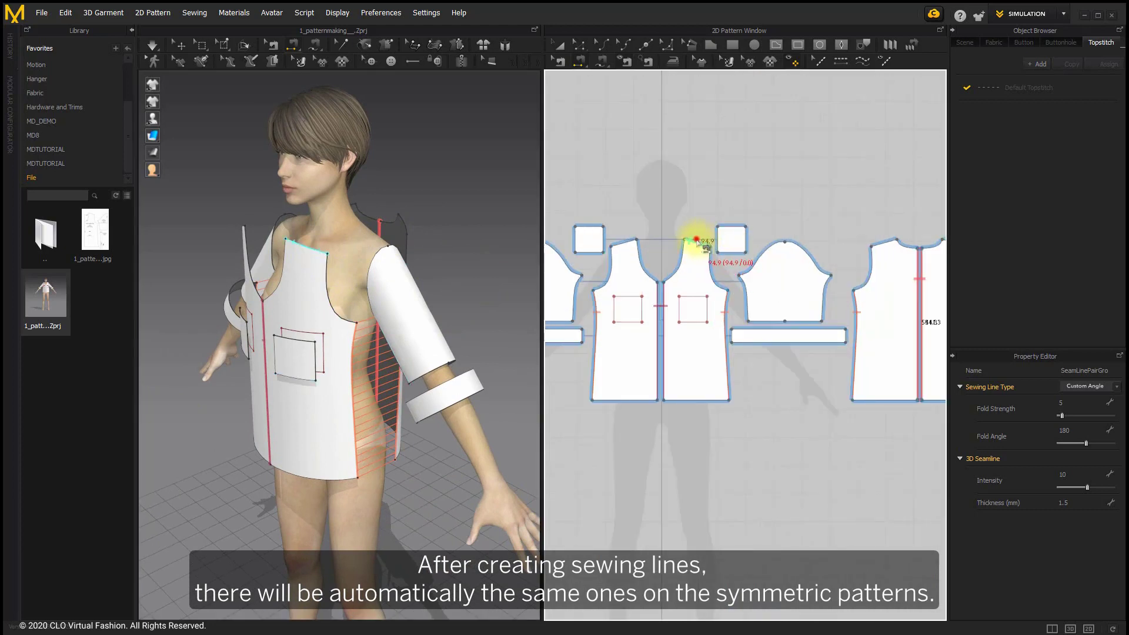
click(877, 247)
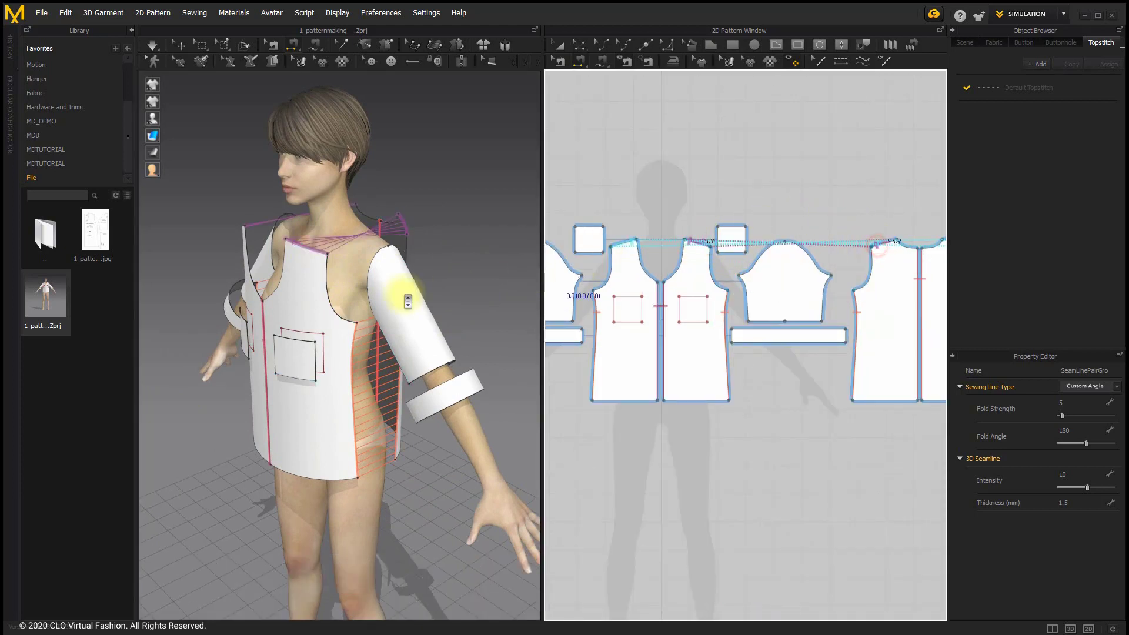
right_drag(415, 291, 448, 303)
scroll(444, 282, up, 2)
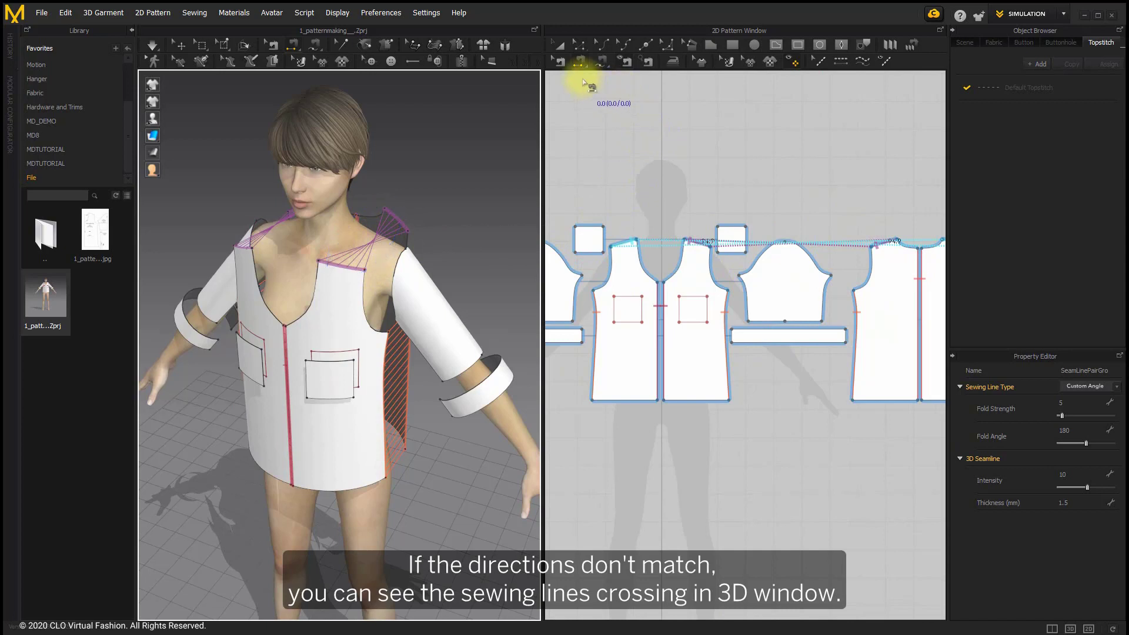
Apply Reverse Sewing to the crossed shoulder seam in Edit Sewing, then check it on the avatar
click(680, 164)
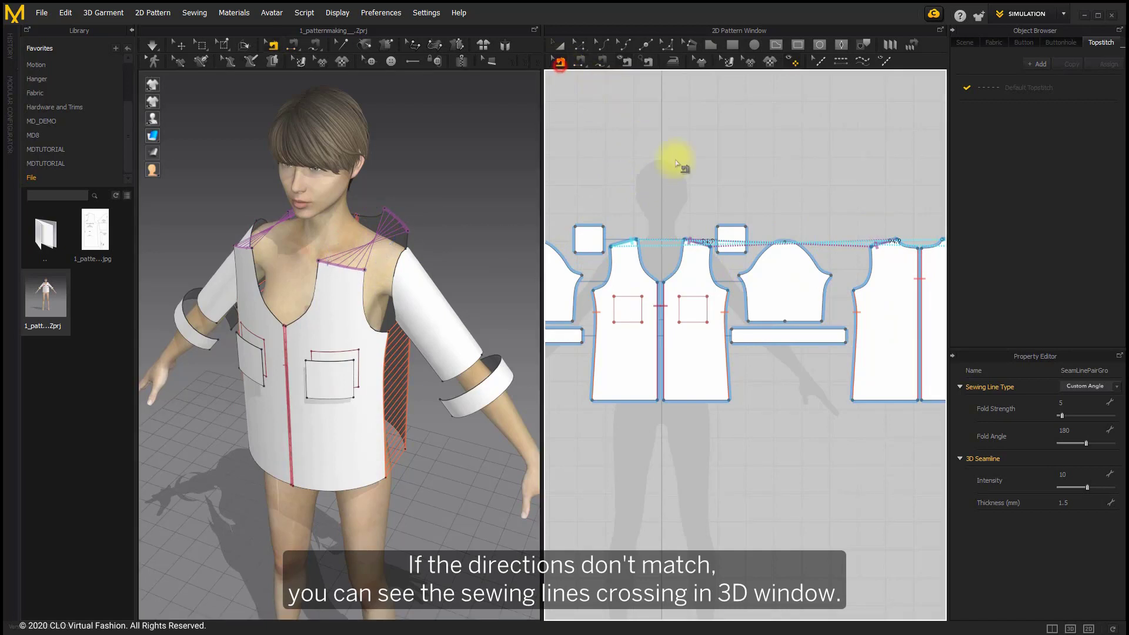
click(701, 250)
right_click(704, 251)
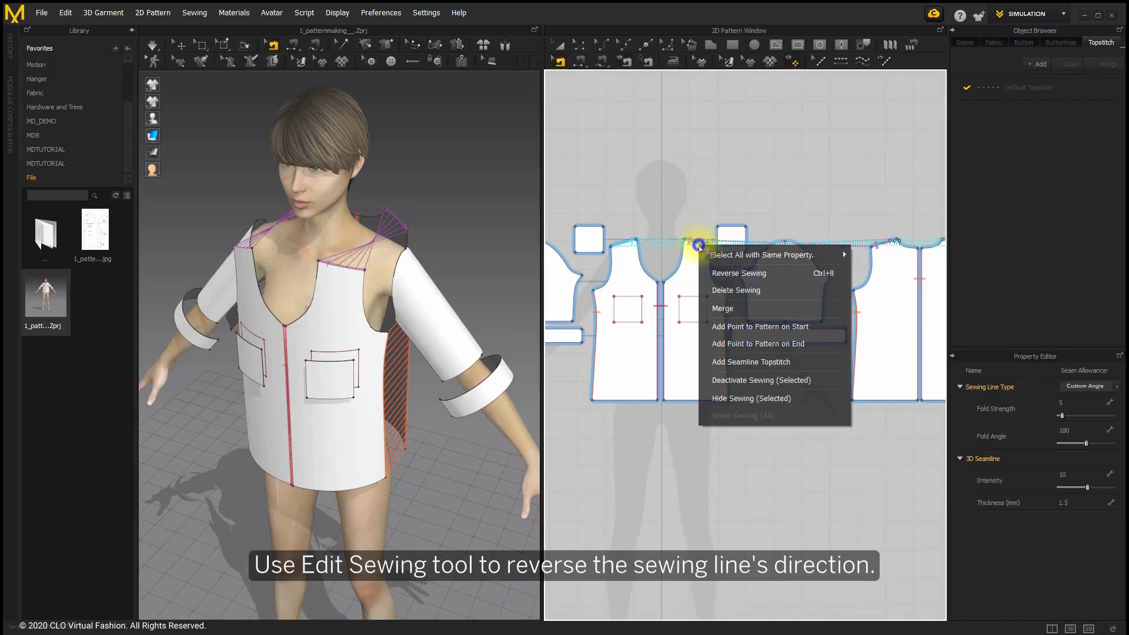
click(722, 272)
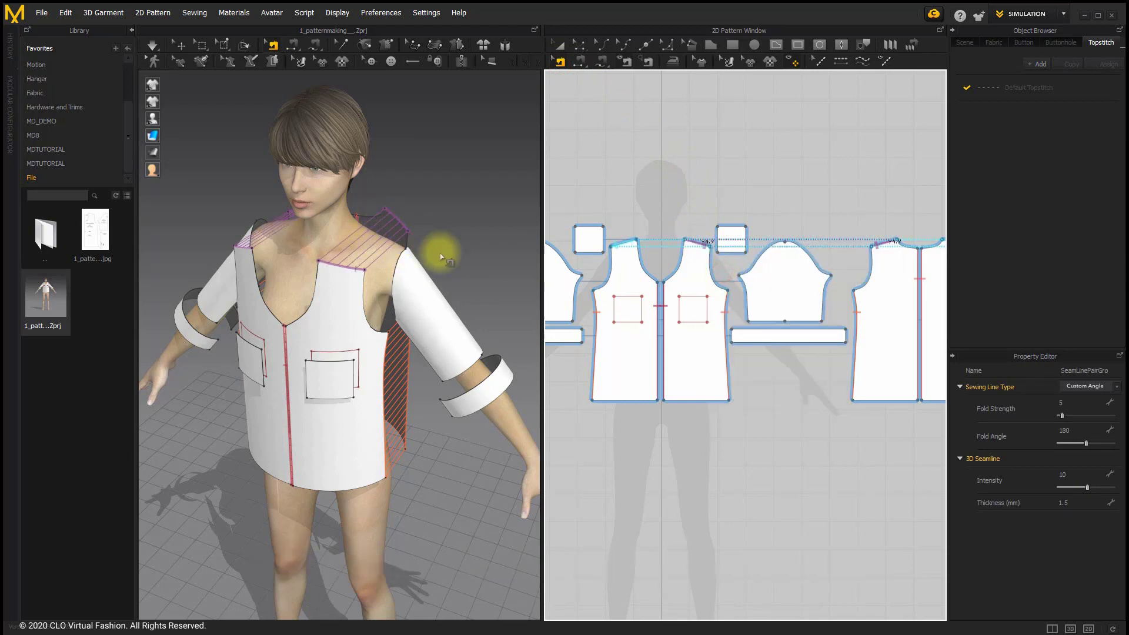
right_drag(441, 253, 438, 243)
scroll(432, 256, up, 2)
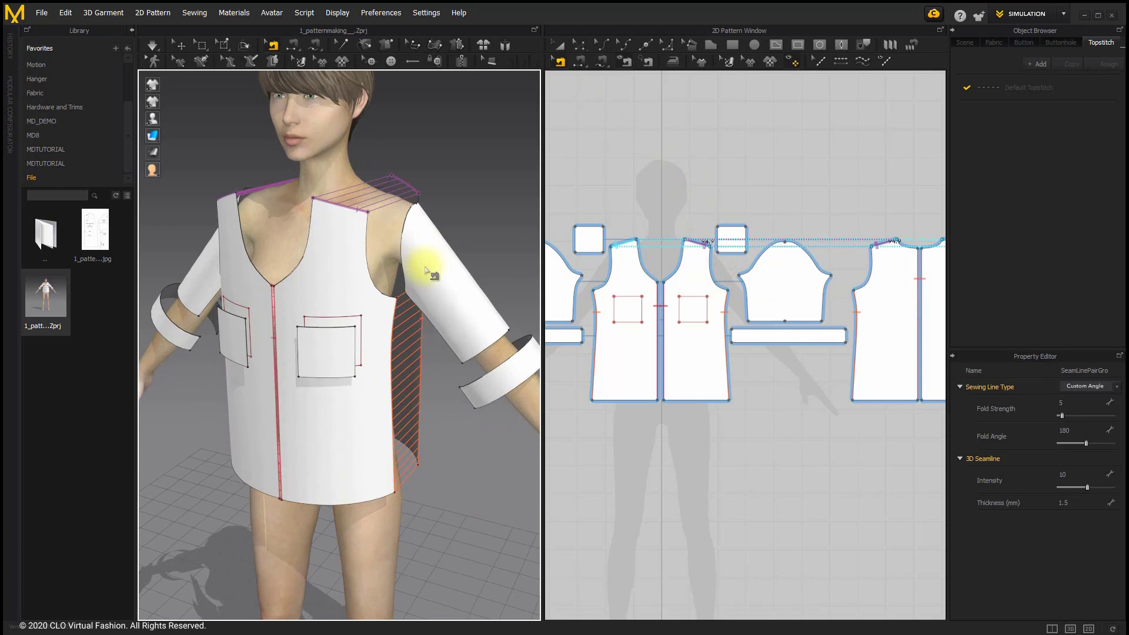
scroll(429, 254, up, 2)
scroll(429, 252, up, 1)
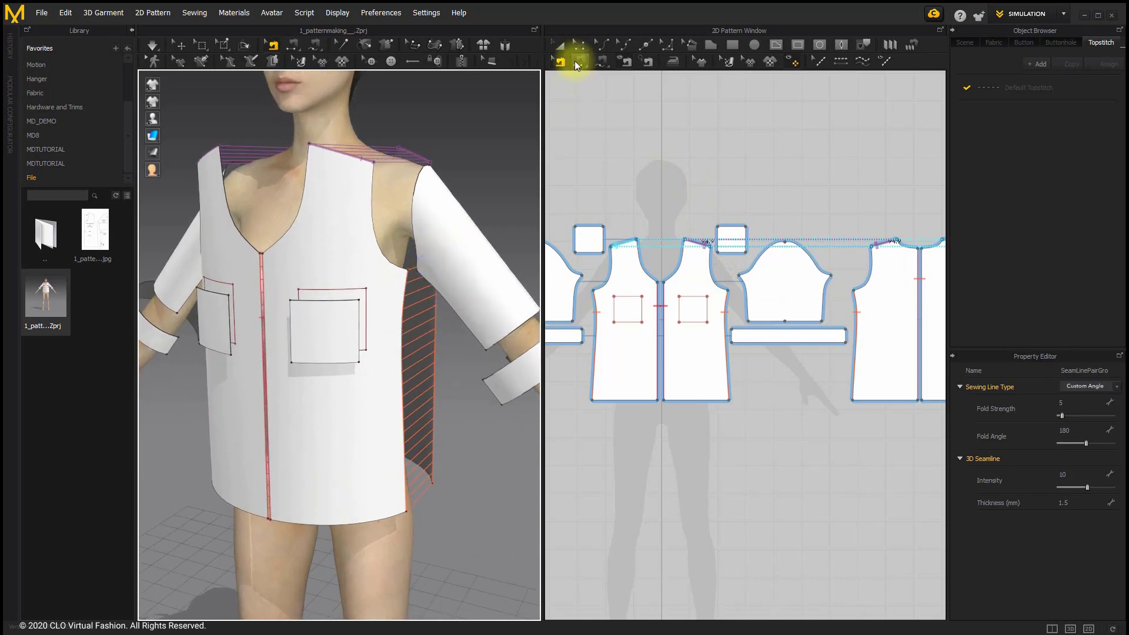
Free-sew the sleeve cap to the front armhole and to the back armhole
click(574, 61)
click(766, 244)
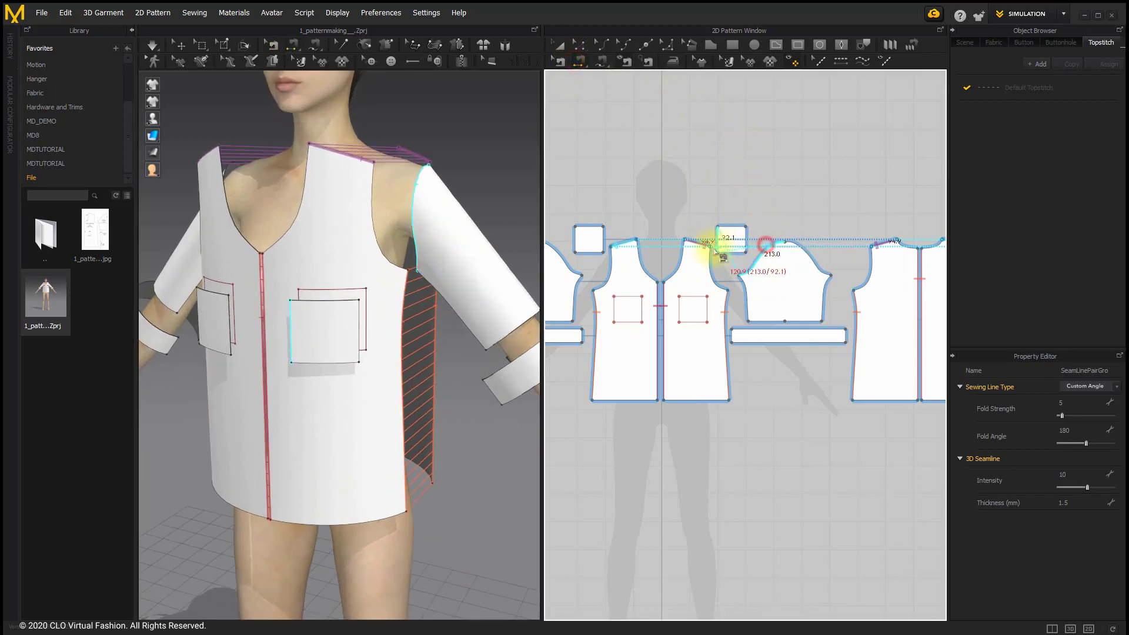
click(710, 252)
mouse_move(415, 239)
right_down()
mouse_move(270, 239)
mouse_move(313, 168)
right_up()
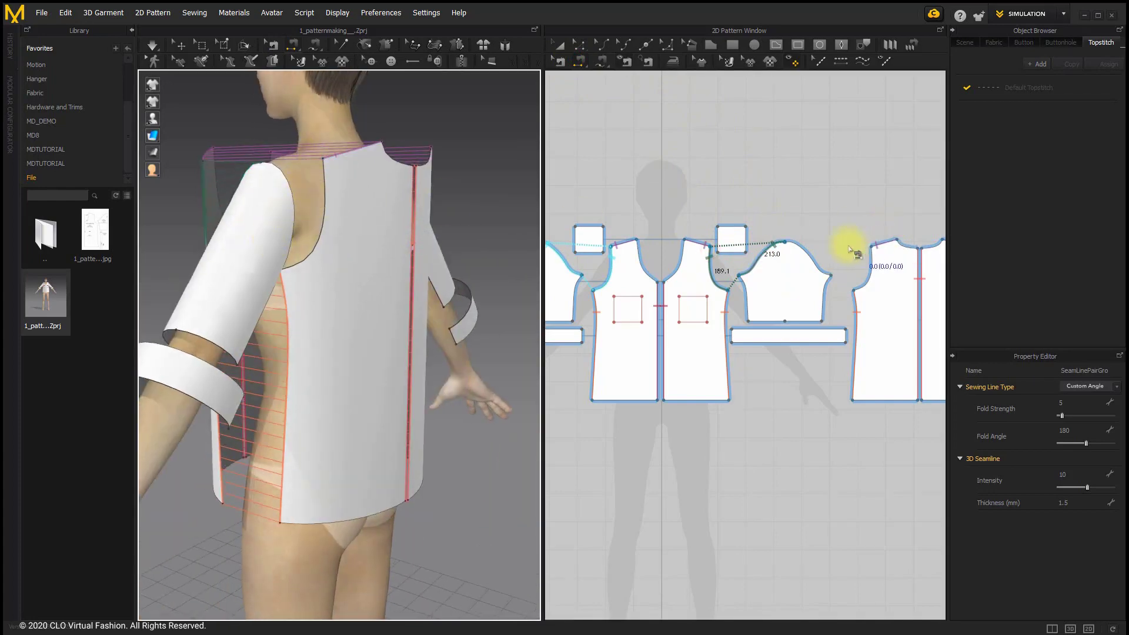
click(805, 243)
click(876, 263)
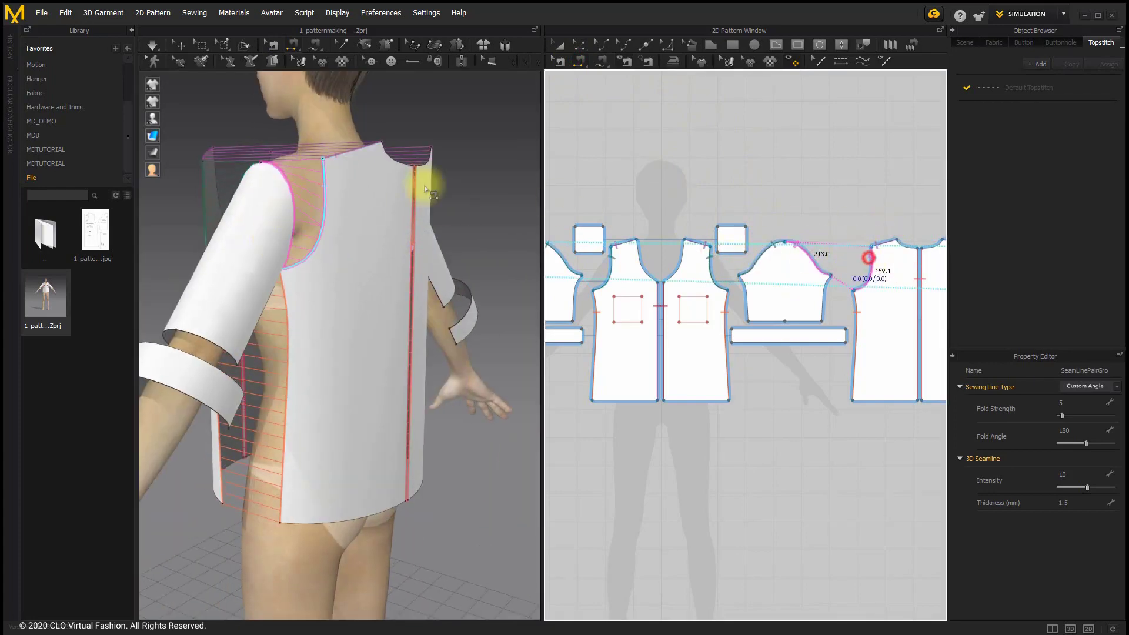
mouse_move(320, 197)
right_down()
mouse_move(365, 219)
mouse_move(474, 220)
right_up()
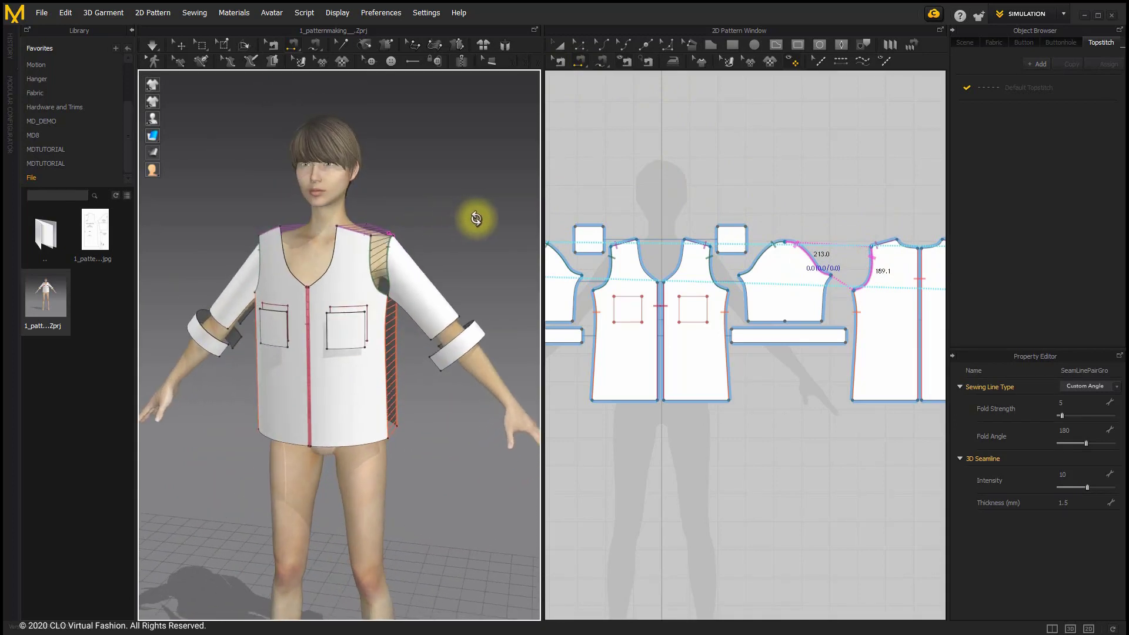
scroll(819, 323, up, 3)
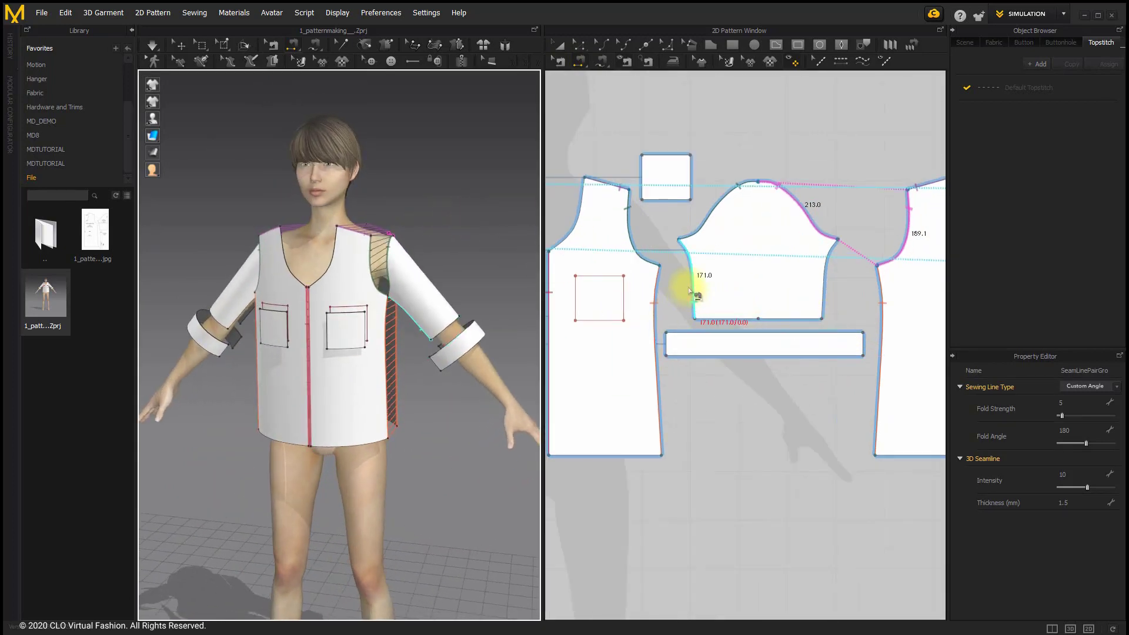
Sew the sleeve's left underarm edge to its right underarm edge
click(692, 267)
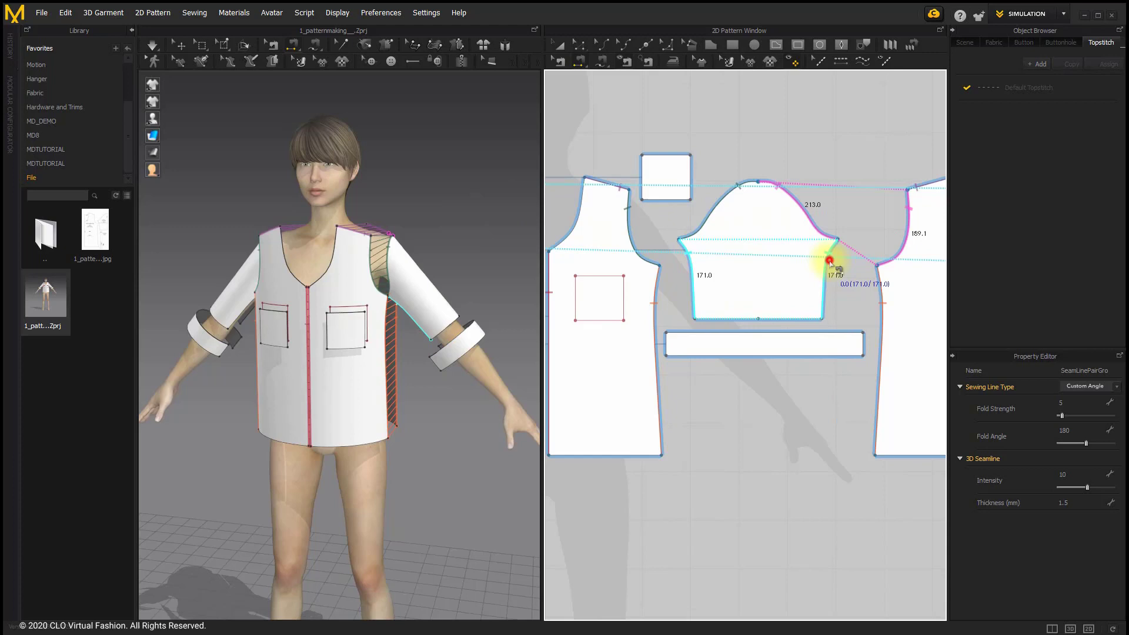
click(825, 300)
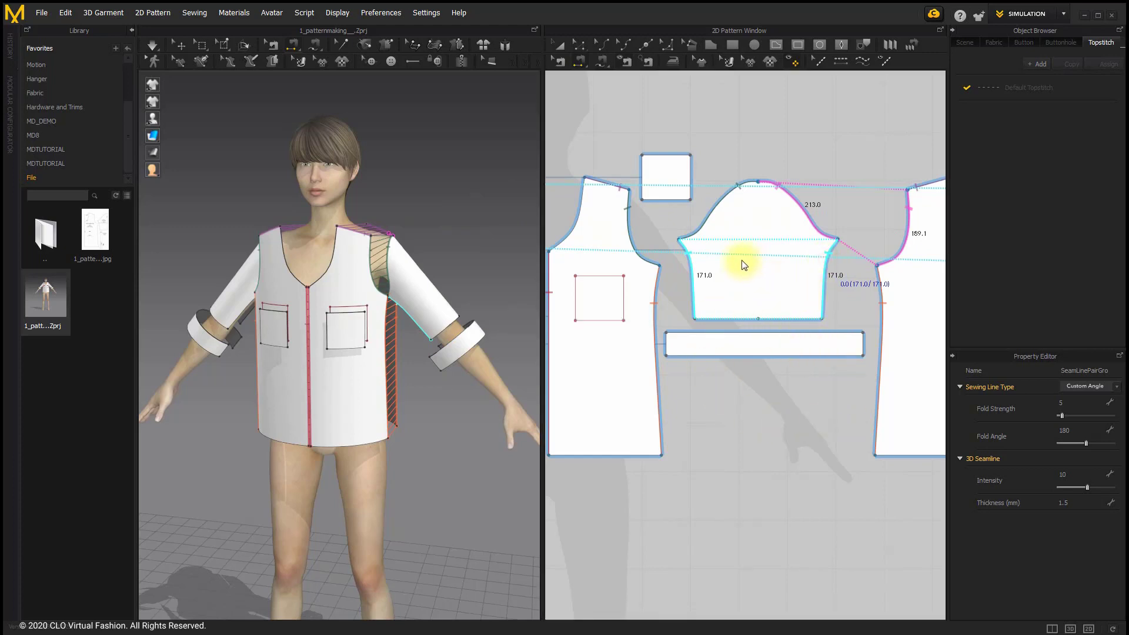
click(756, 325)
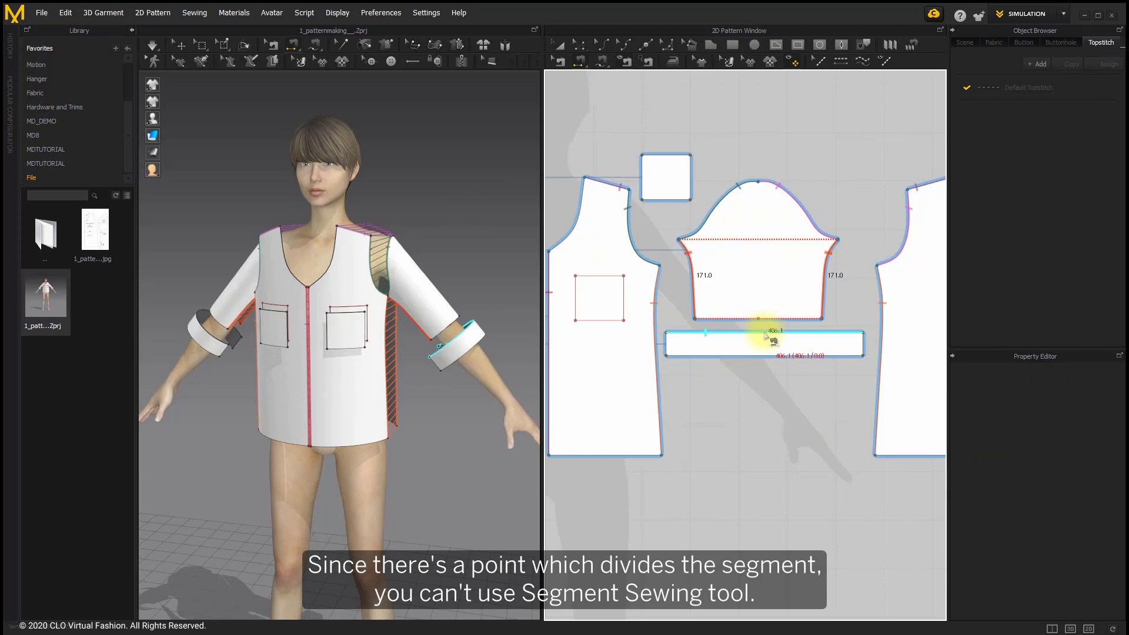
Free-sew the sleeve hem to the cuff along the cuff's top edge
click(595, 65)
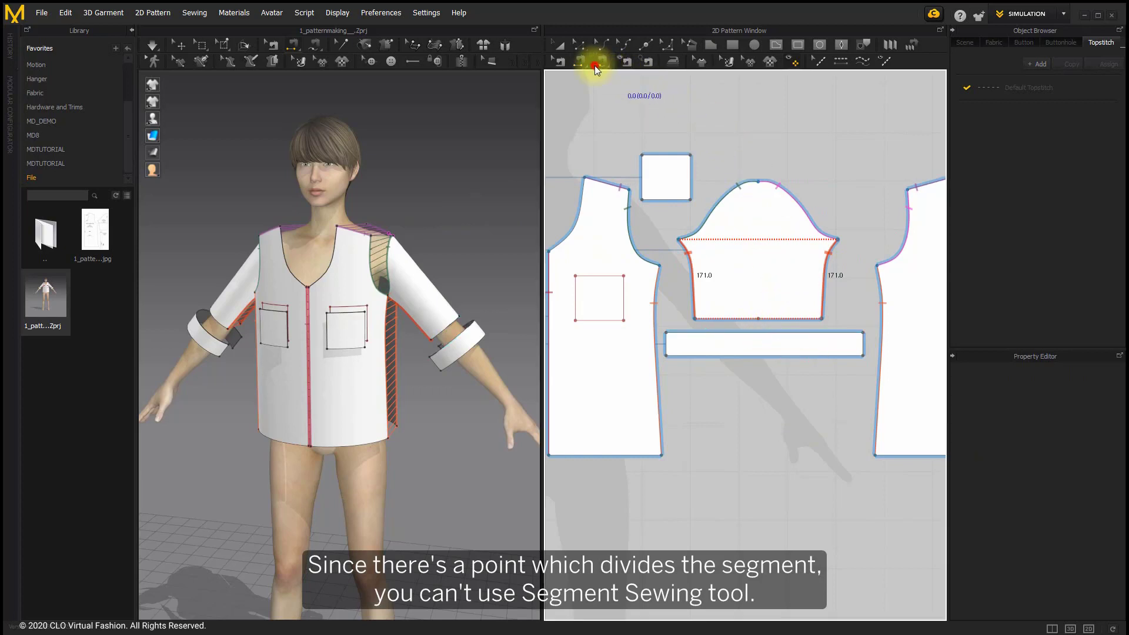
click(695, 319)
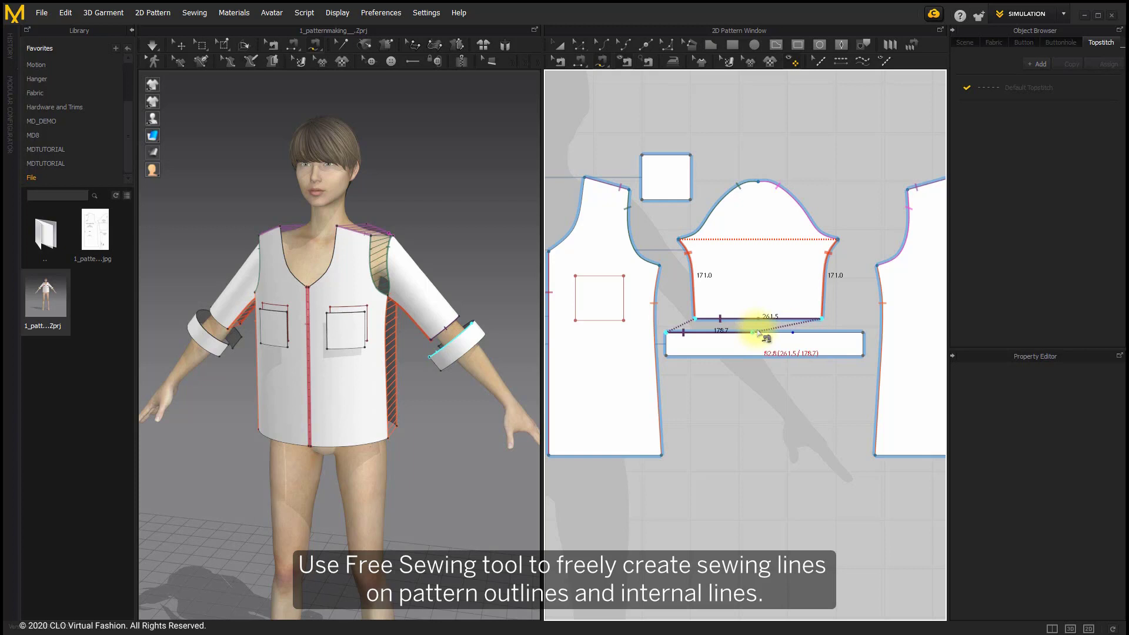
click(863, 334)
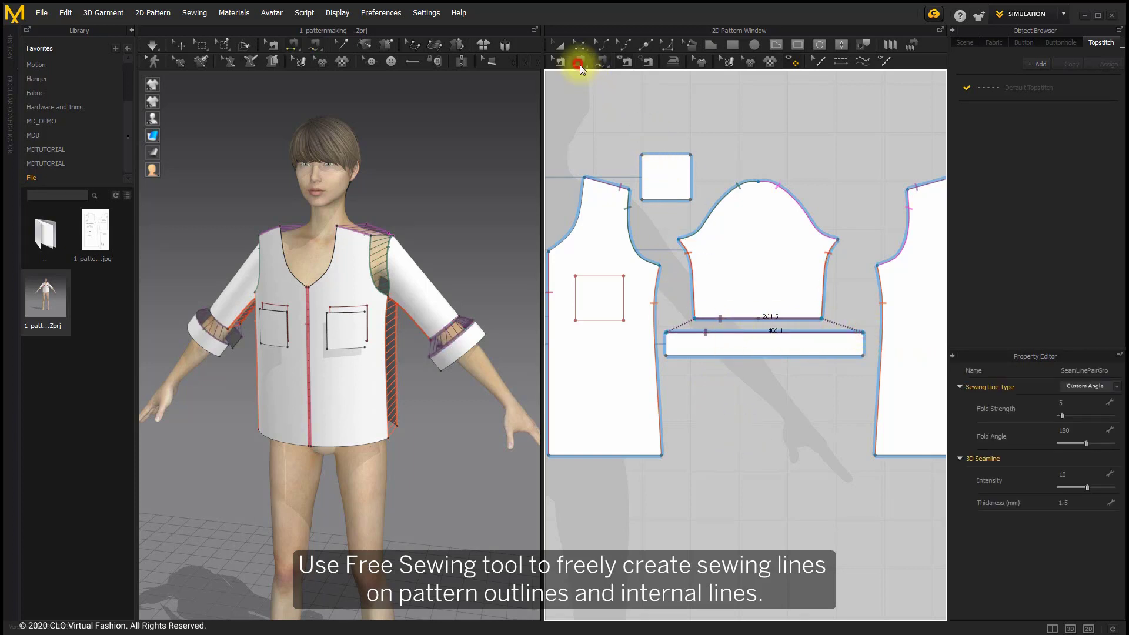
click(579, 65)
click(673, 342)
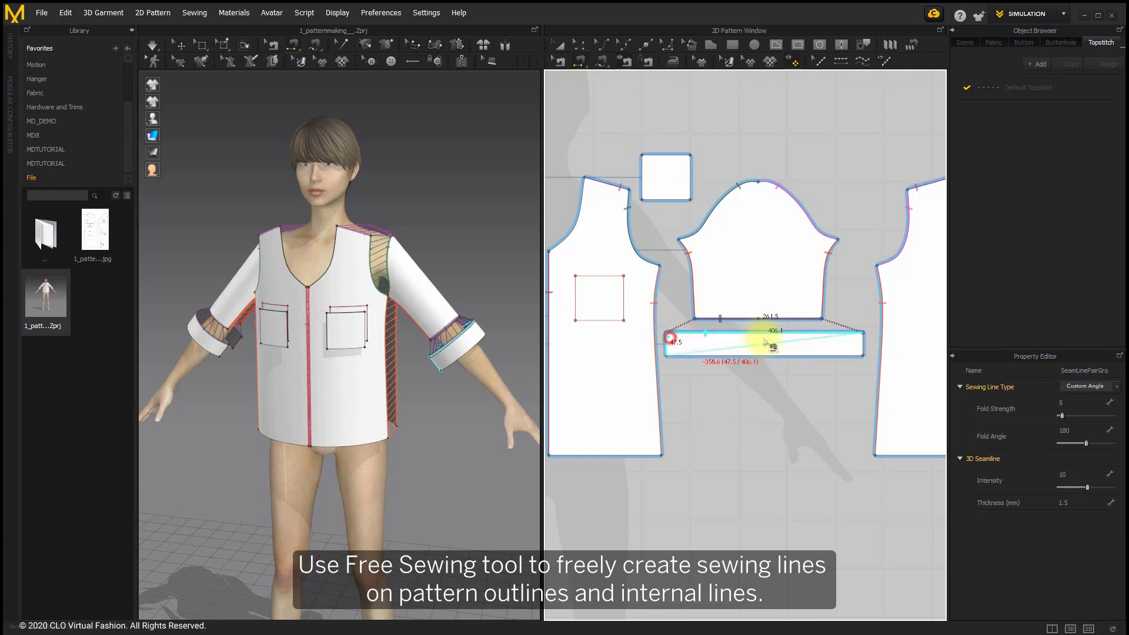
click(864, 343)
Sew the small pocket square's edges to the pocket outline on the front piece
middle_drag(567, 239, 694, 189)
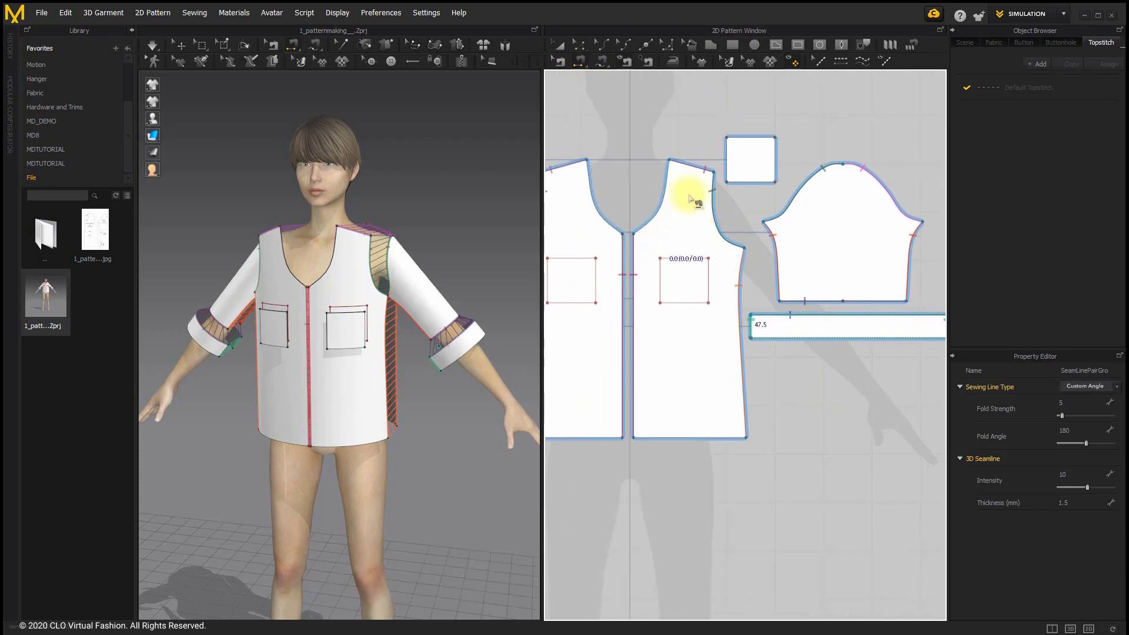
click(722, 146)
click(661, 259)
scroll(663, 259, down, 2)
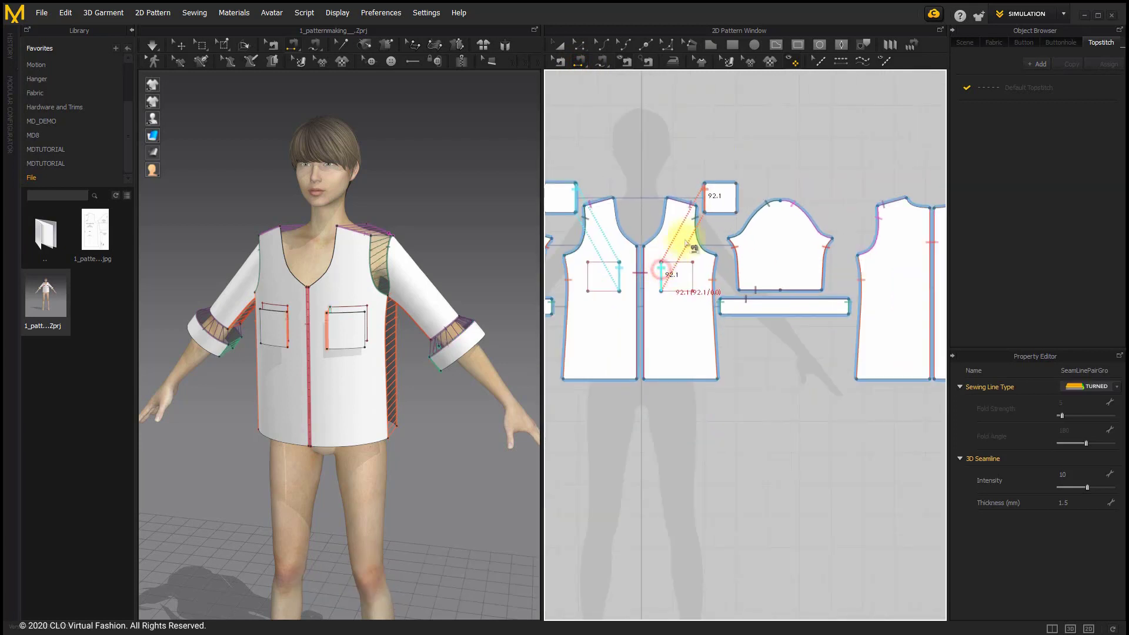
click(708, 214)
click(664, 281)
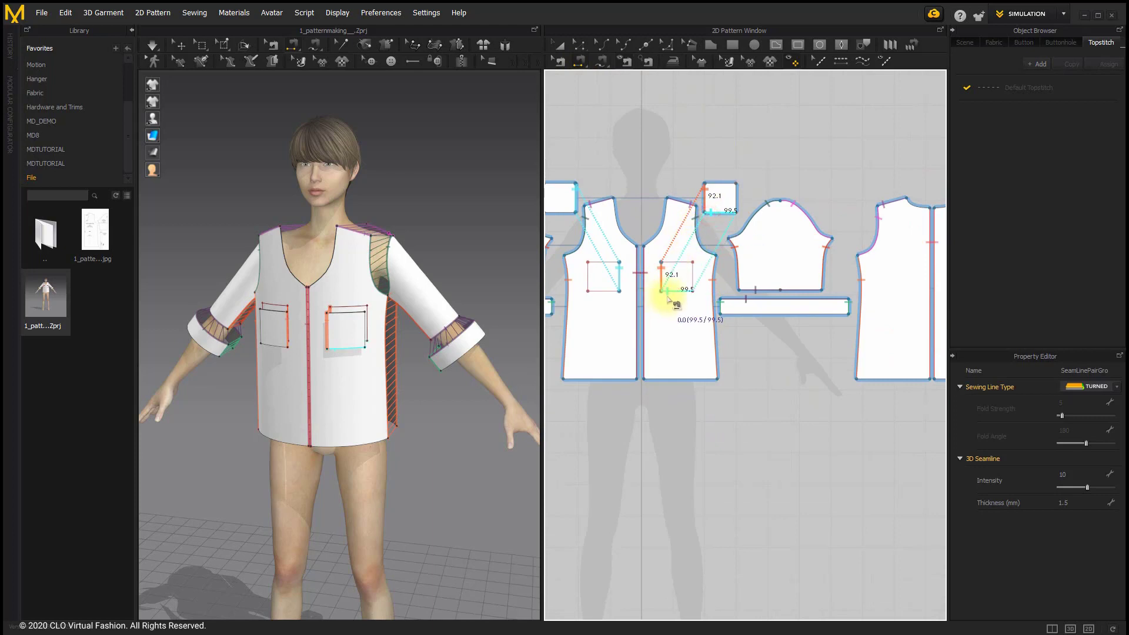
click(688, 271)
click(731, 196)
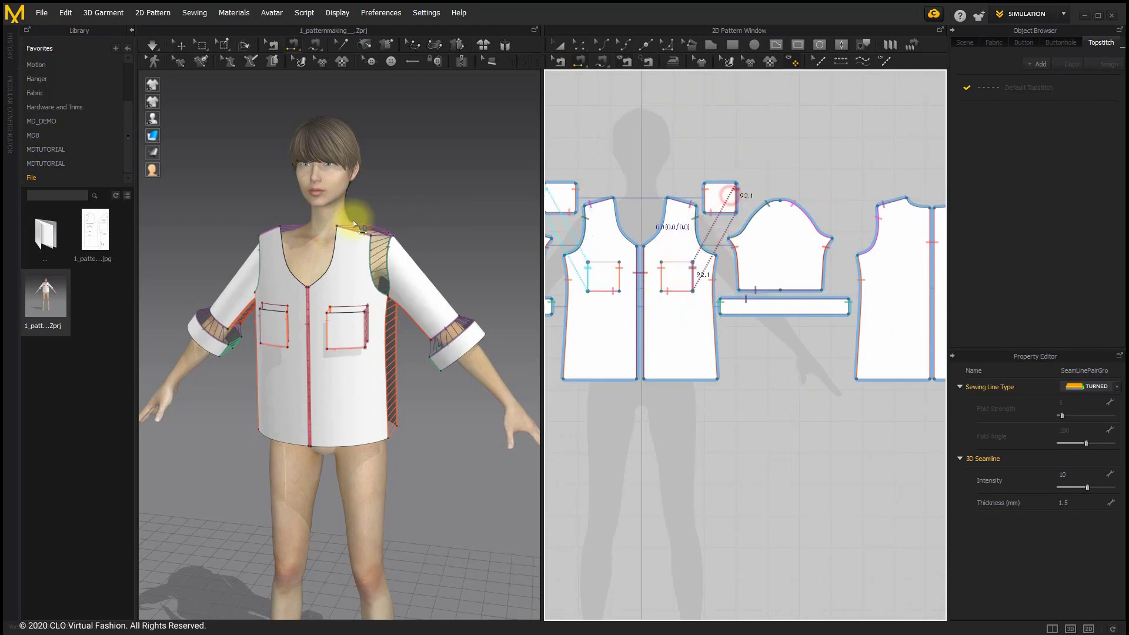
key(2)
key(space)
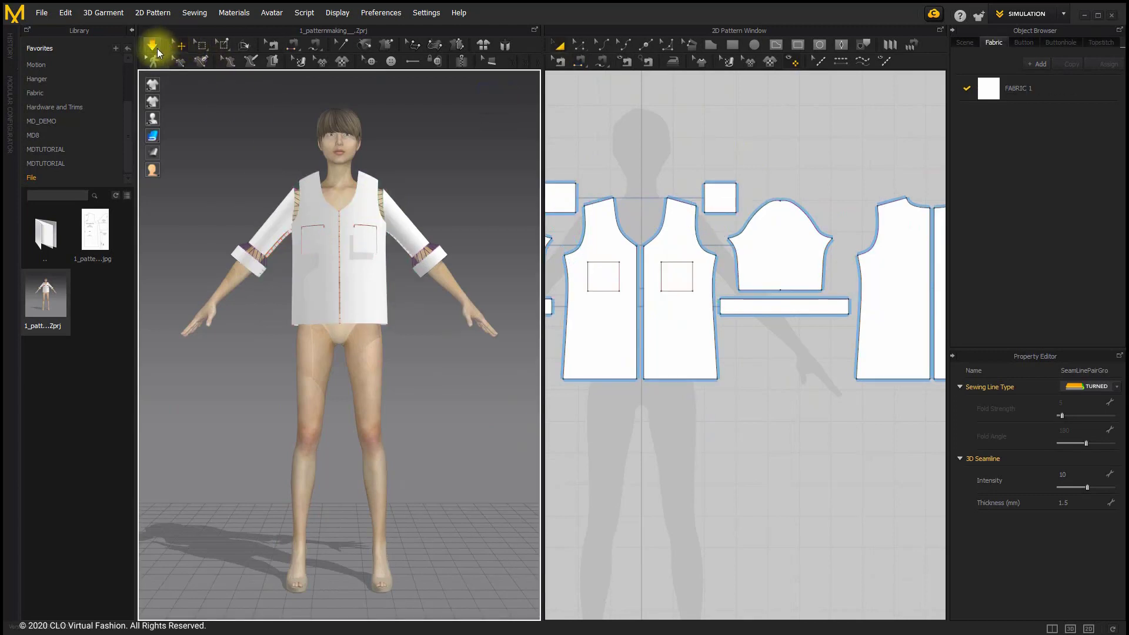
Simulate the shirt onto the avatar and view it from the front and a three-quarter angle
click(152, 45)
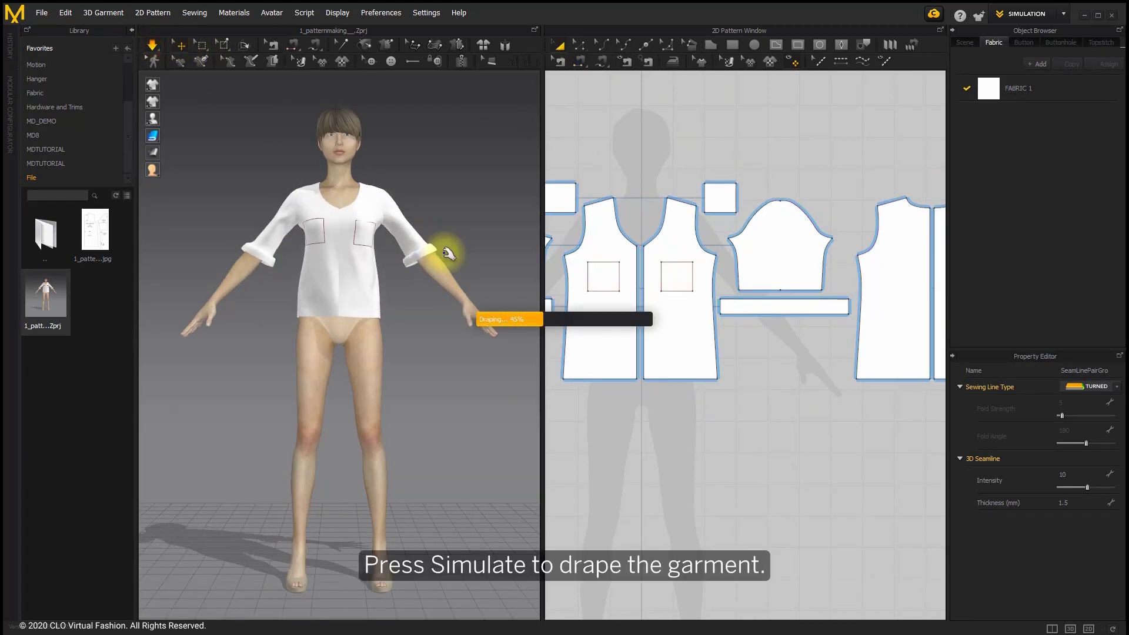
scroll(415, 250, up, 5)
scroll(415, 250, up, 3)
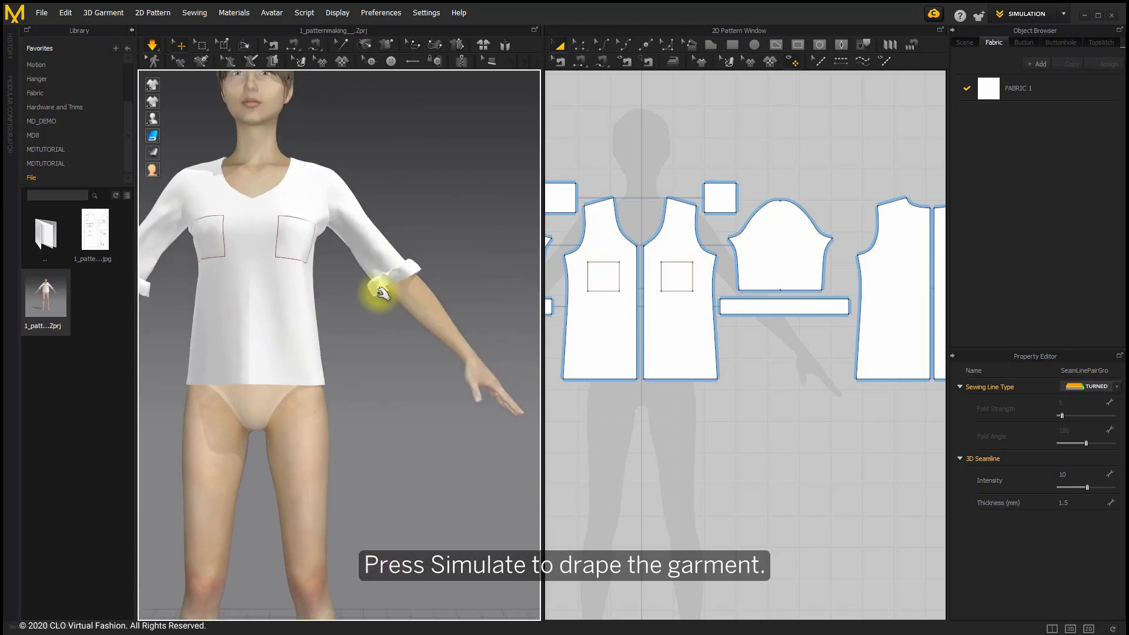
scroll(378, 290, up, 2)
scroll(390, 277, up, 1)
right_drag(360, 224, 297, 202)
scroll(297, 203, down, 2)
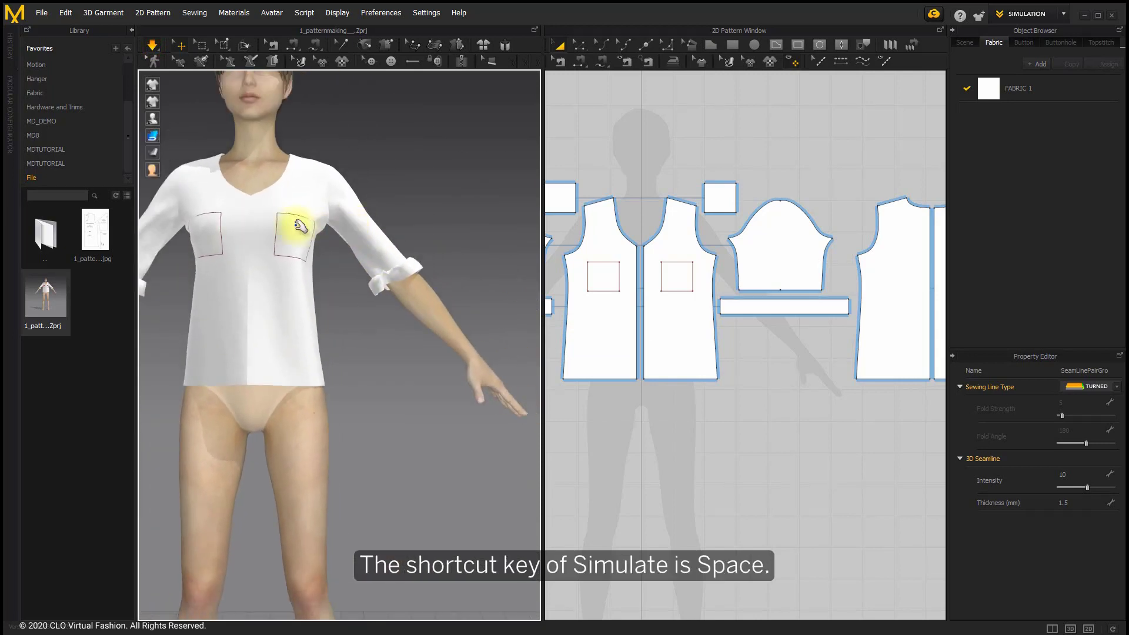
scroll(352, 240, down, 1)
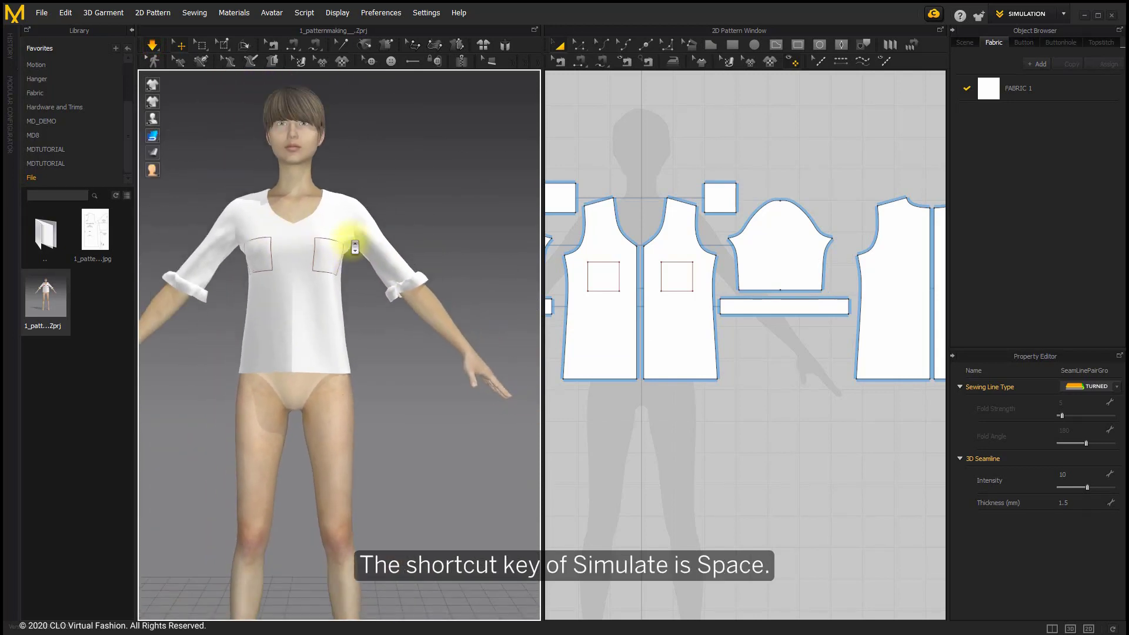
right_drag(353, 260, 303, 271)
scroll(315, 270, up, 2)
scroll(315, 270, up, 1)
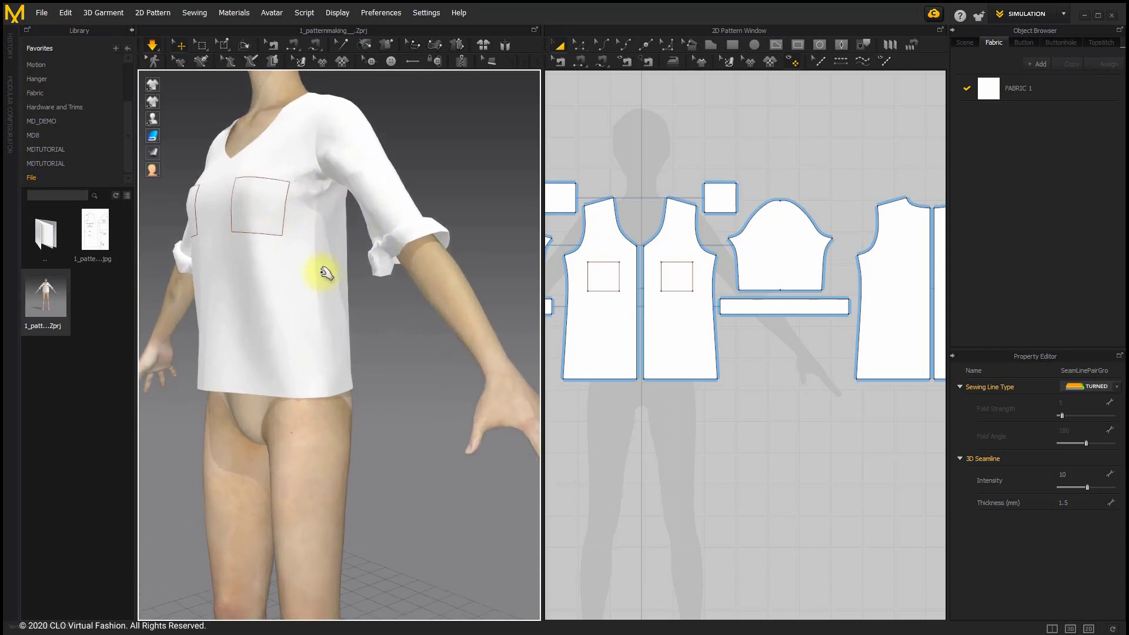
click(332, 376)
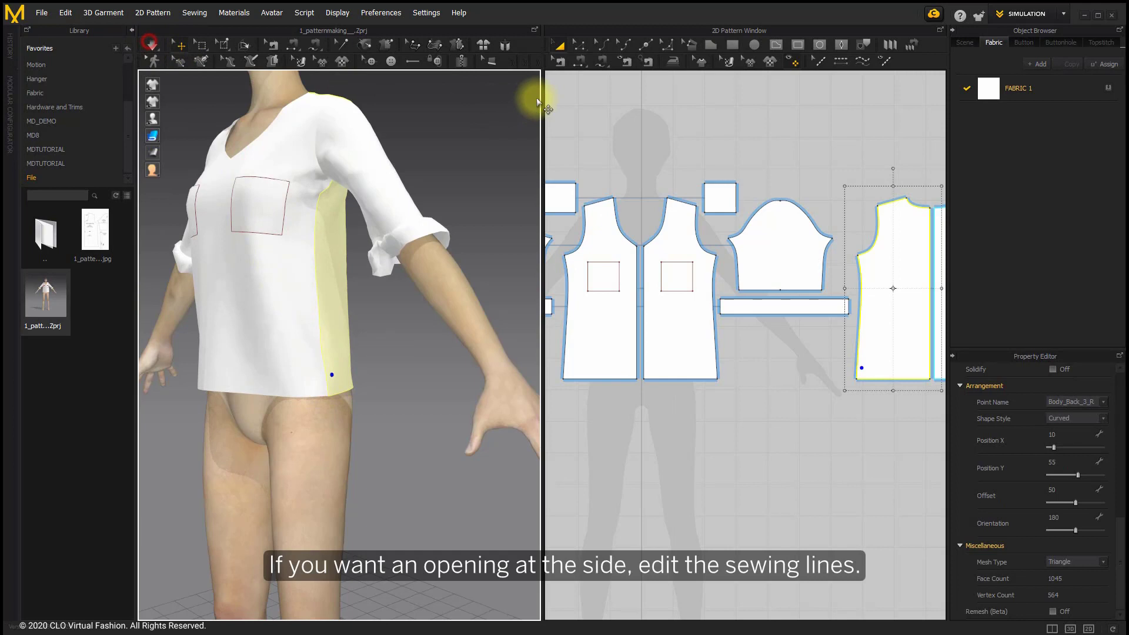
Pause simulation and drag the front and back side-seam sewing ends up from the hem to matching lengths
click(556, 65)
click(558, 63)
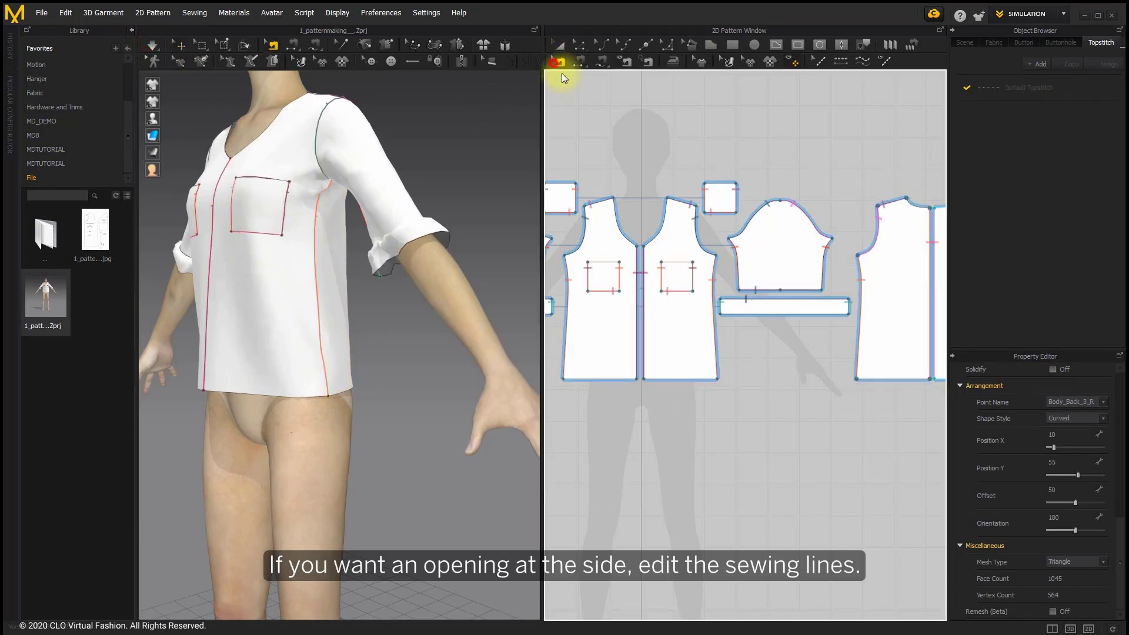
click(714, 367)
scroll(713, 379, up, 5)
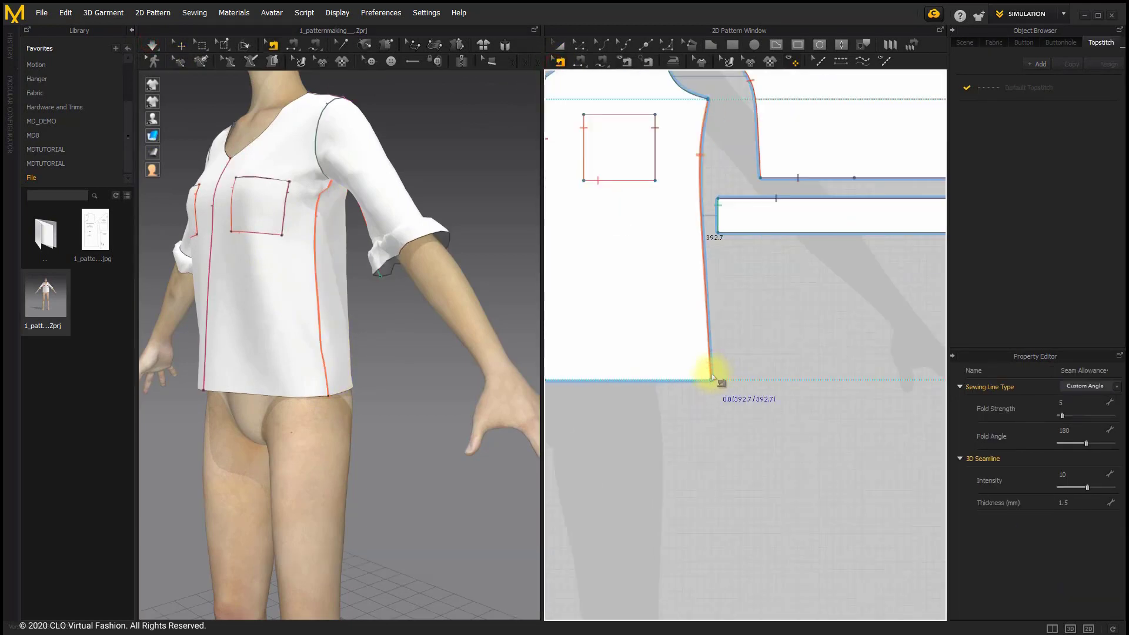
scroll(714, 379, up, 3)
drag(710, 386, 706, 307)
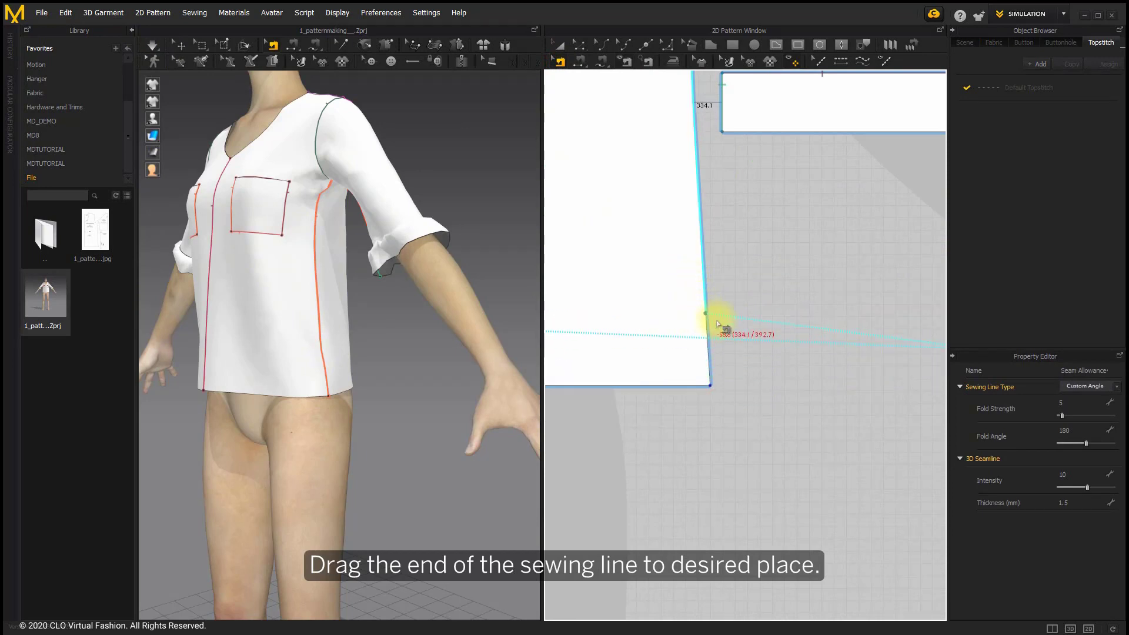
drag(706, 307, 694, 320)
scroll(693, 320, down, 8)
scroll(716, 315, up, 3)
scroll(741, 336, up, 3)
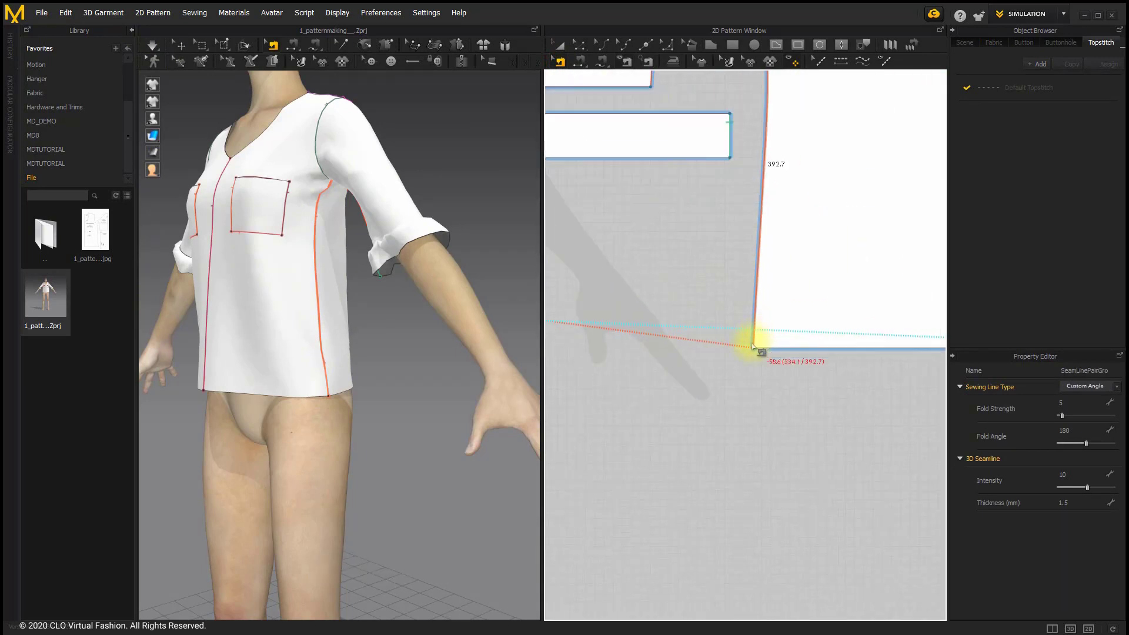
drag(754, 348, 757, 294)
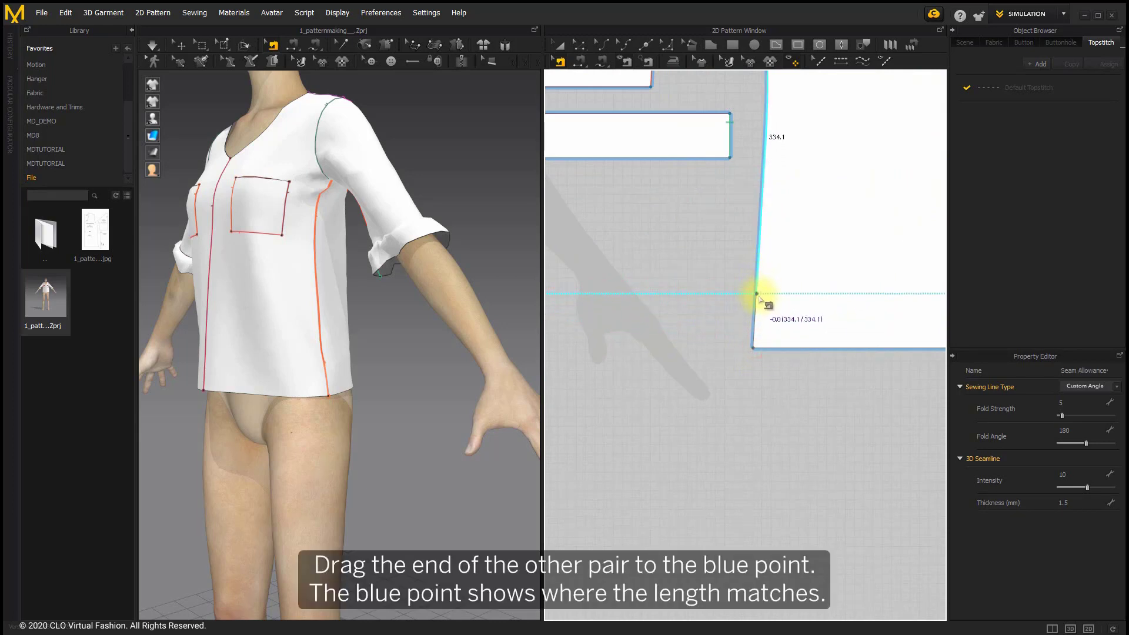
scroll(756, 320, down, 5)
scroll(300, 374, up, 3)
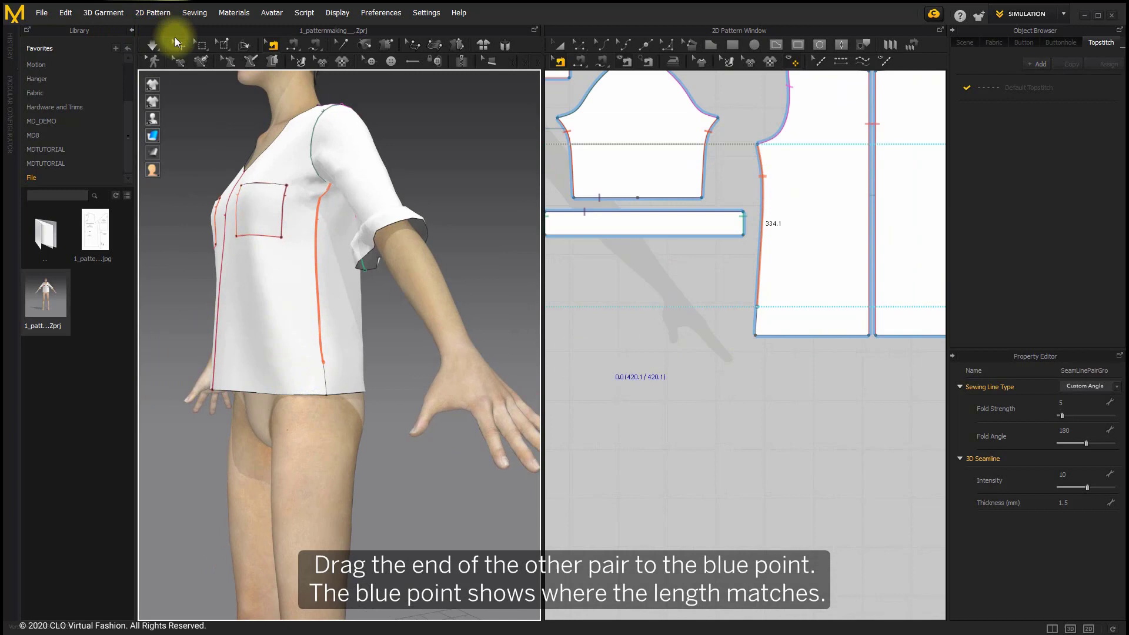
Re-drape the shirt, check the side slit from the front, and tug the sleeve cuff
click(152, 45)
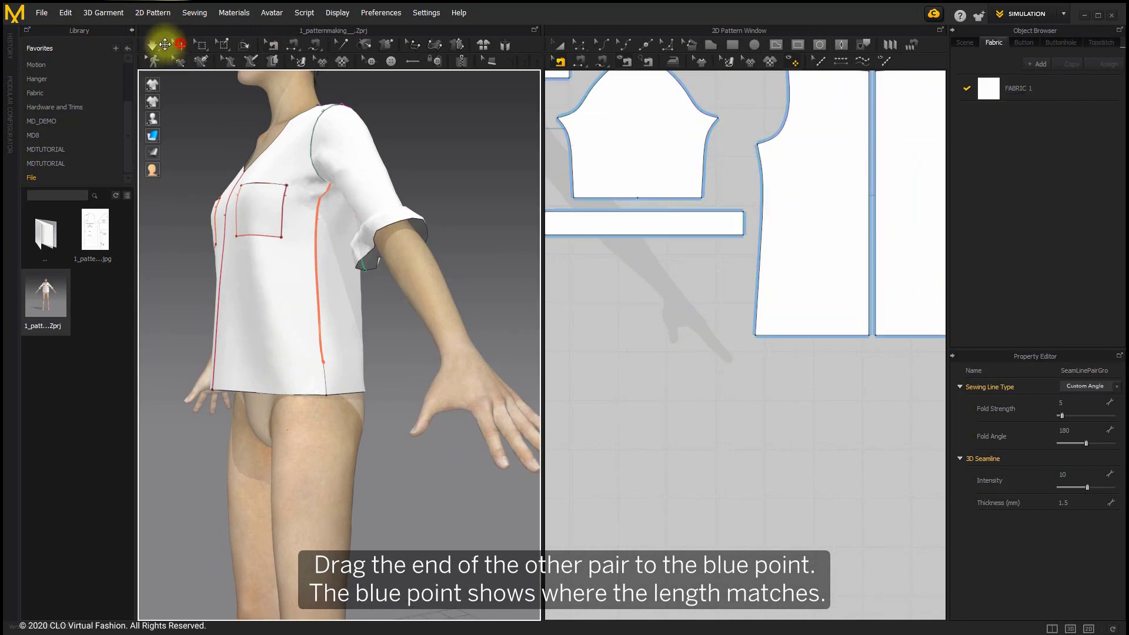
click(319, 365)
scroll(346, 394, down, 2)
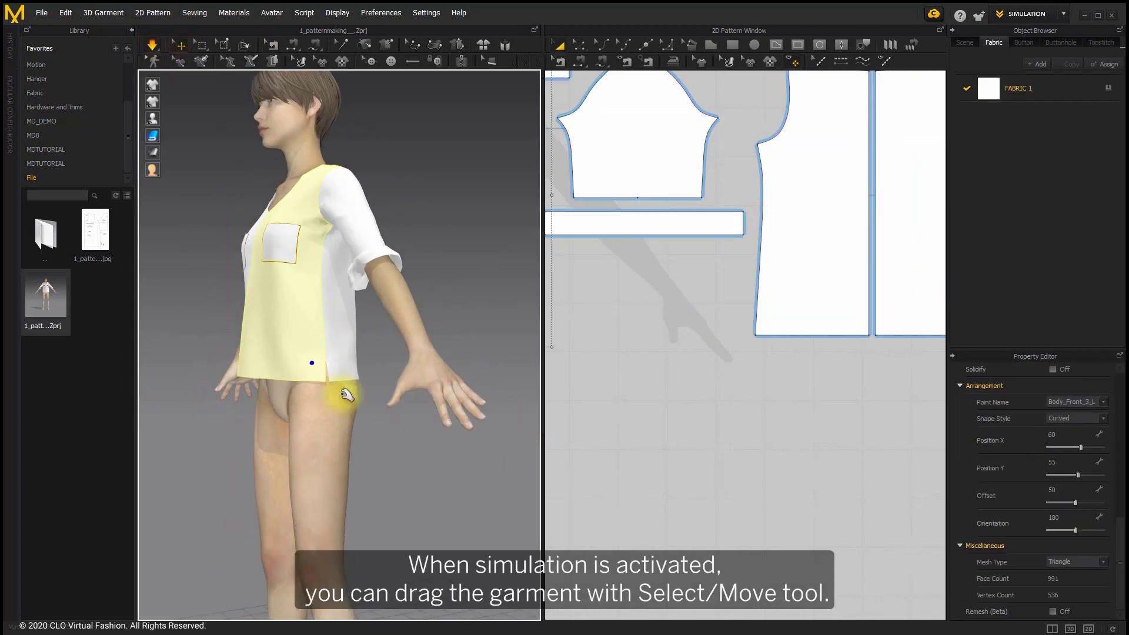
mouse_move(347, 394)
right_down()
mouse_move(315, 391)
mouse_move(424, 400)
right_up()
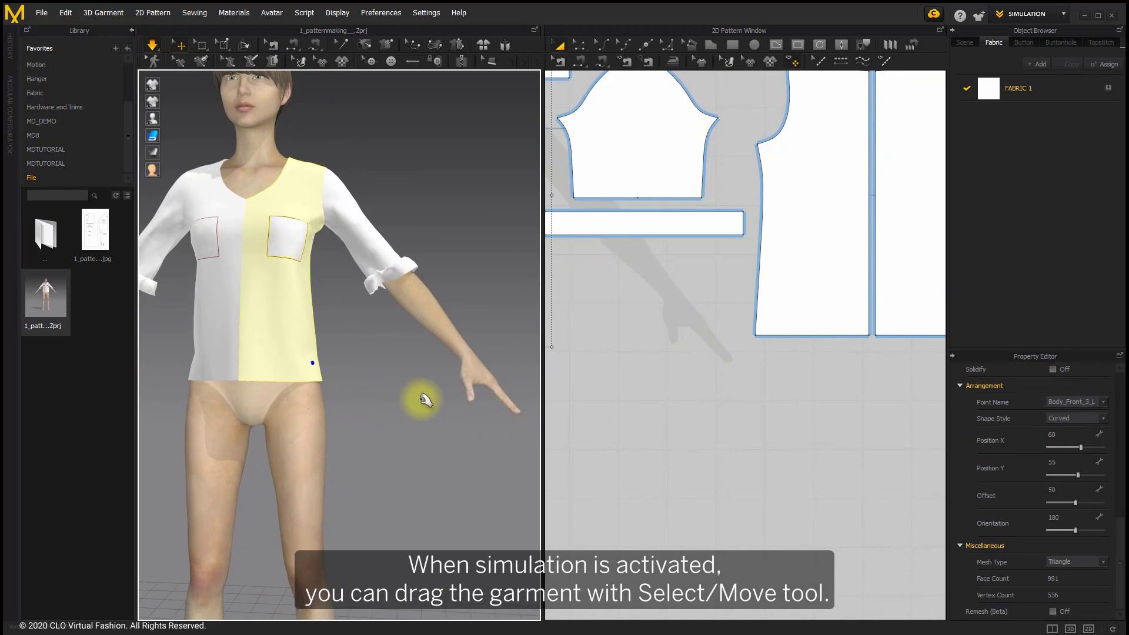
scroll(424, 400, down, 2)
click(428, 370)
scroll(388, 336, up, 2)
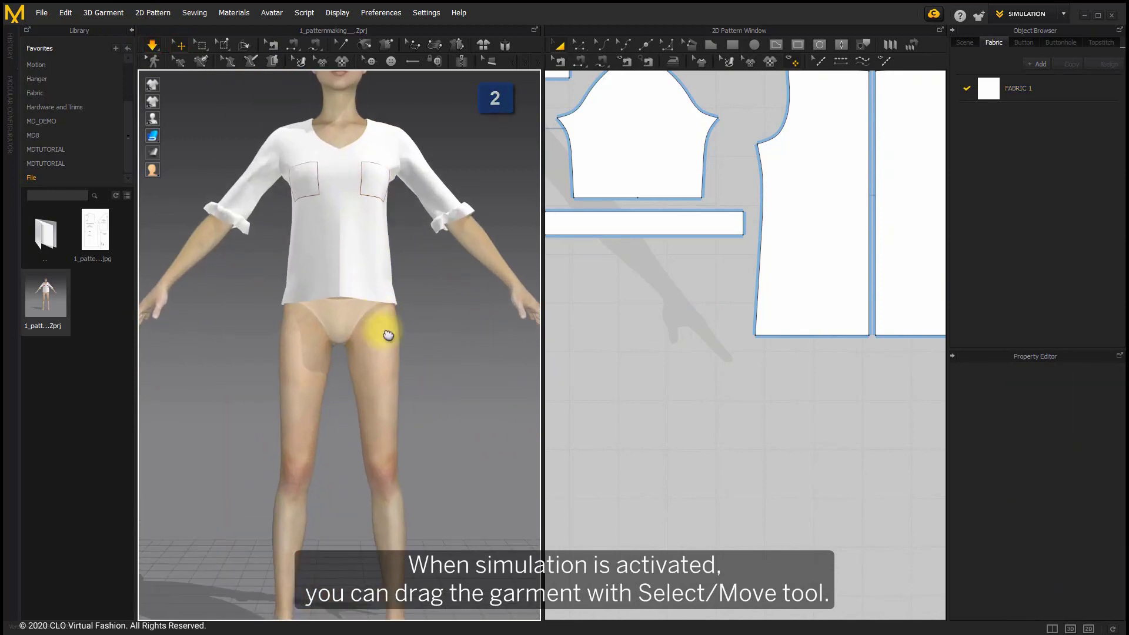
scroll(388, 335, up, 1)
middle_drag(388, 335, 391, 406)
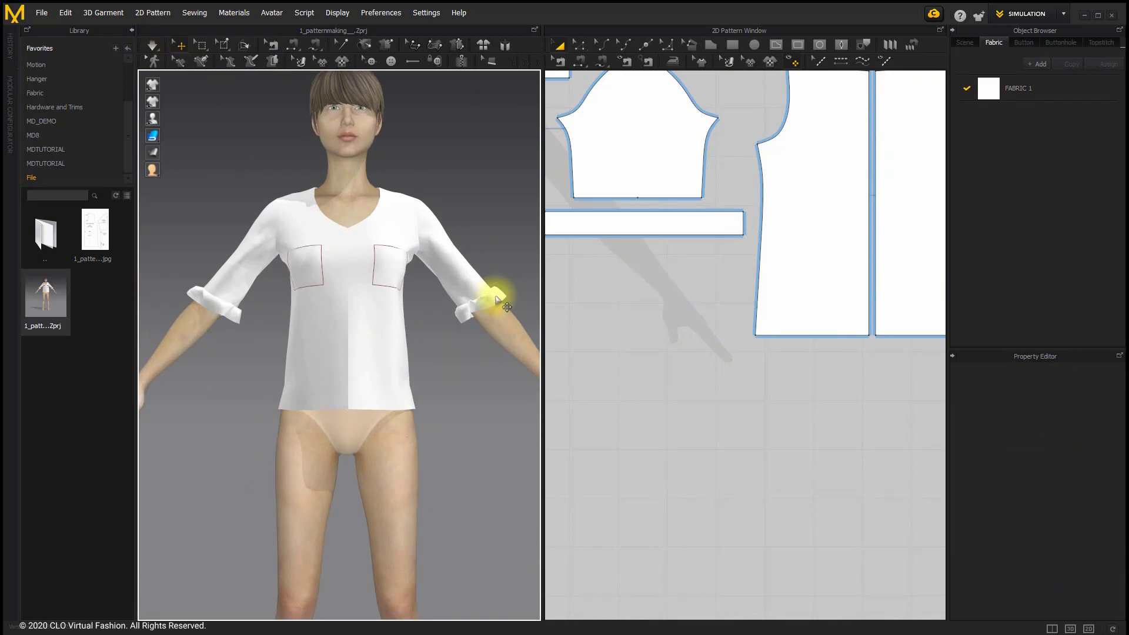
drag(498, 297, 511, 294)
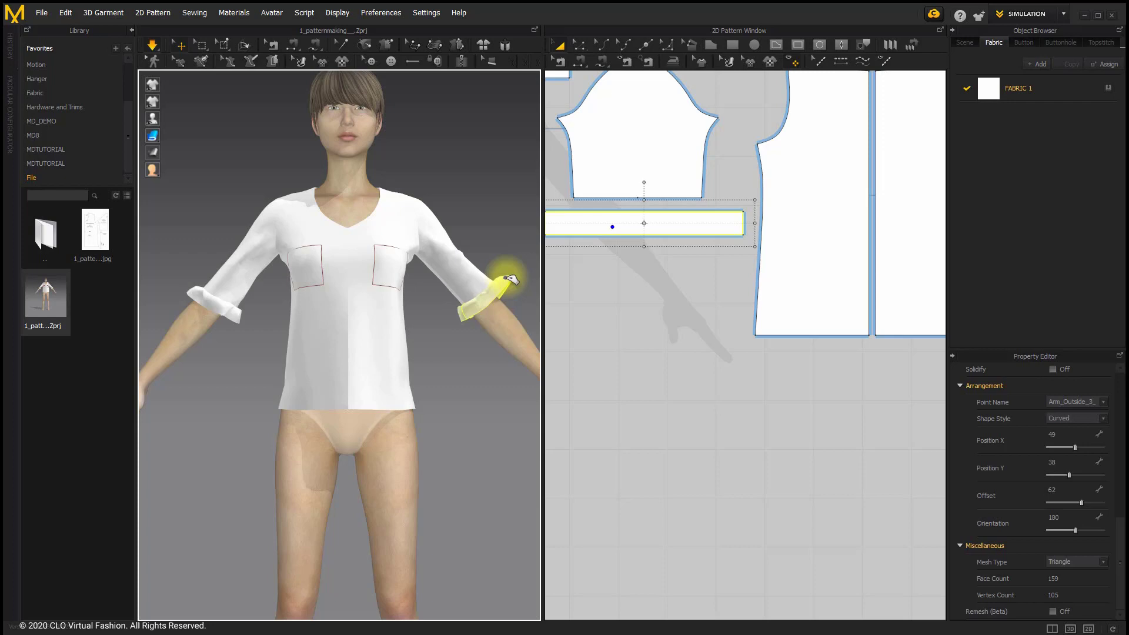
Stop simulation, move the sleeve cuff higher up the arm, and view the torso and arm at an angle
key(space)
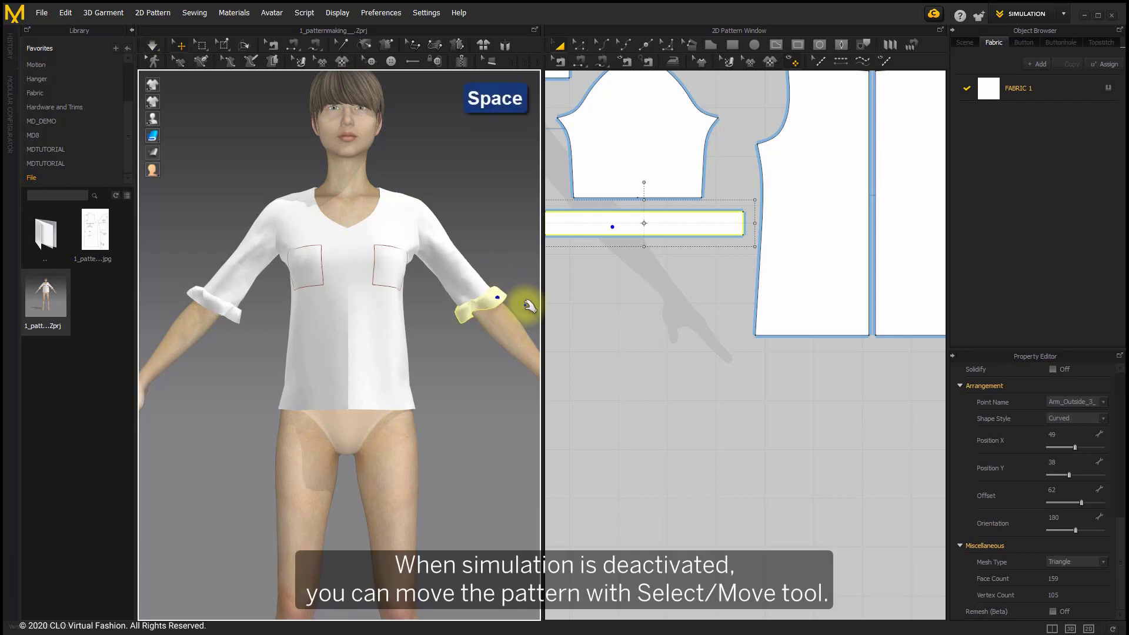
drag(487, 305, 505, 292)
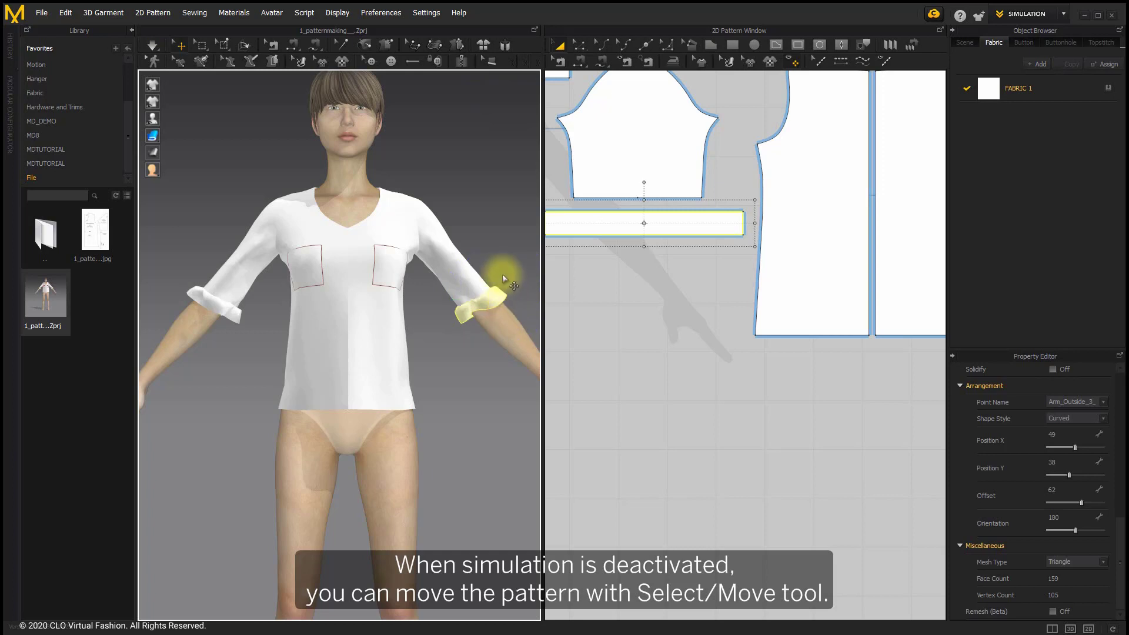
click(502, 273)
scroll(504, 377, up, 3)
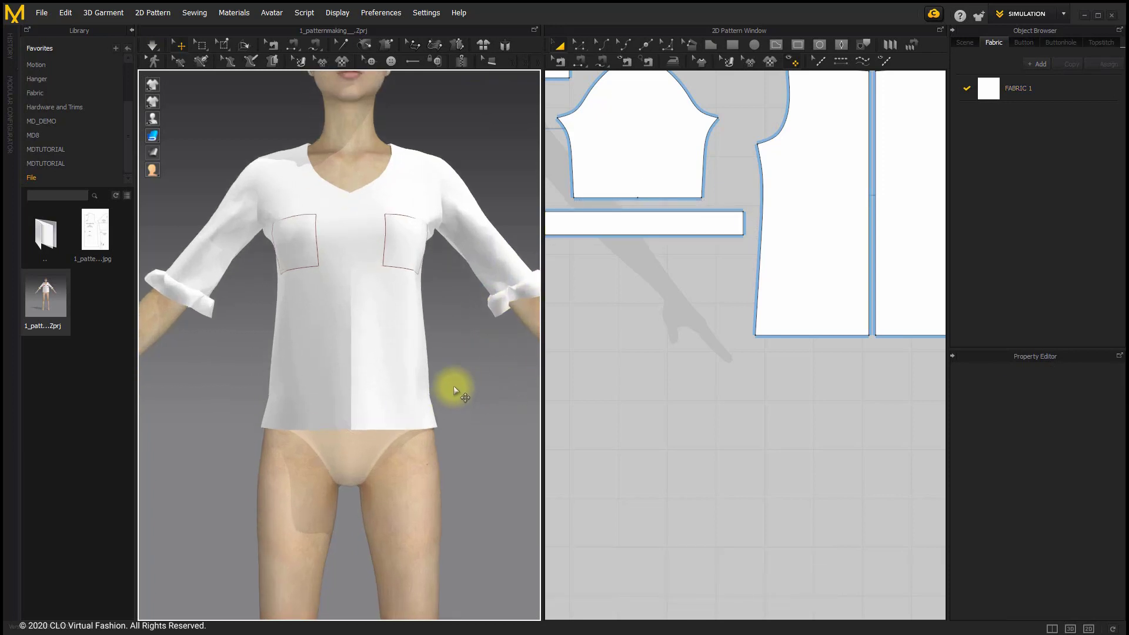
scroll(453, 386, up, 2)
right_drag(484, 361, 359, 375)
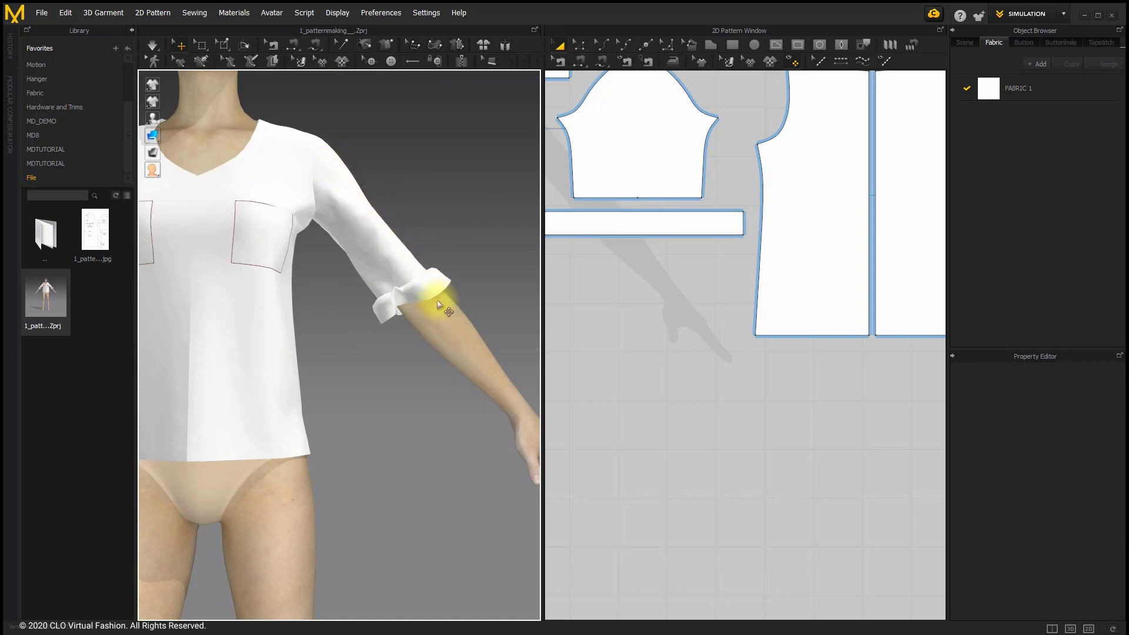
scroll(432, 296, up, 2)
scroll(388, 354, up, 2)
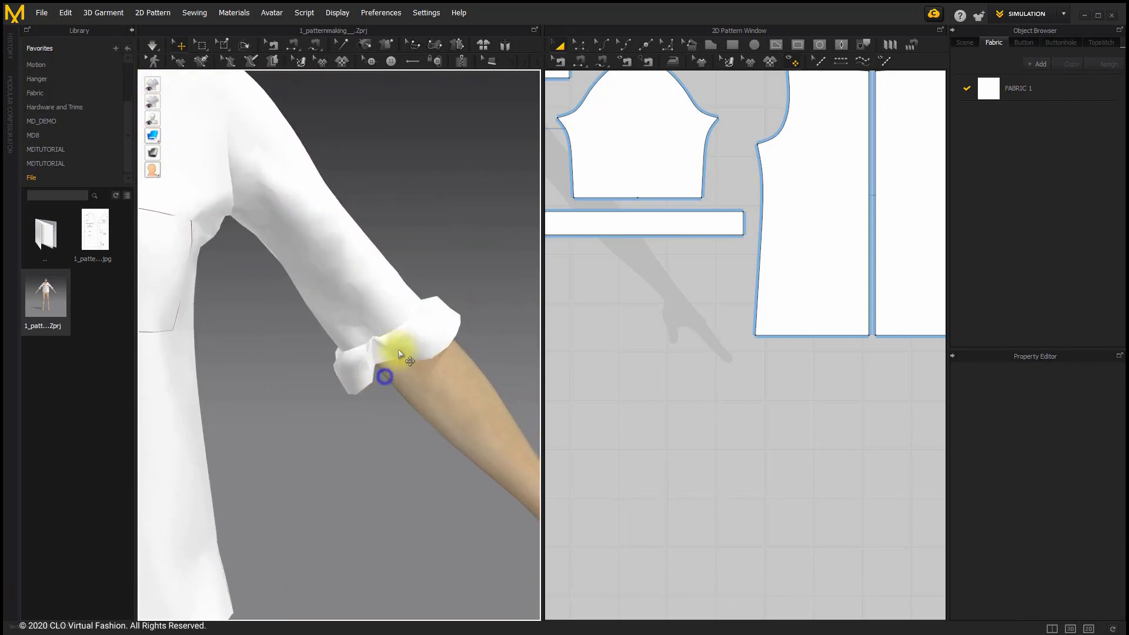
scroll(379, 358, down, 2)
scroll(353, 348, down, 2)
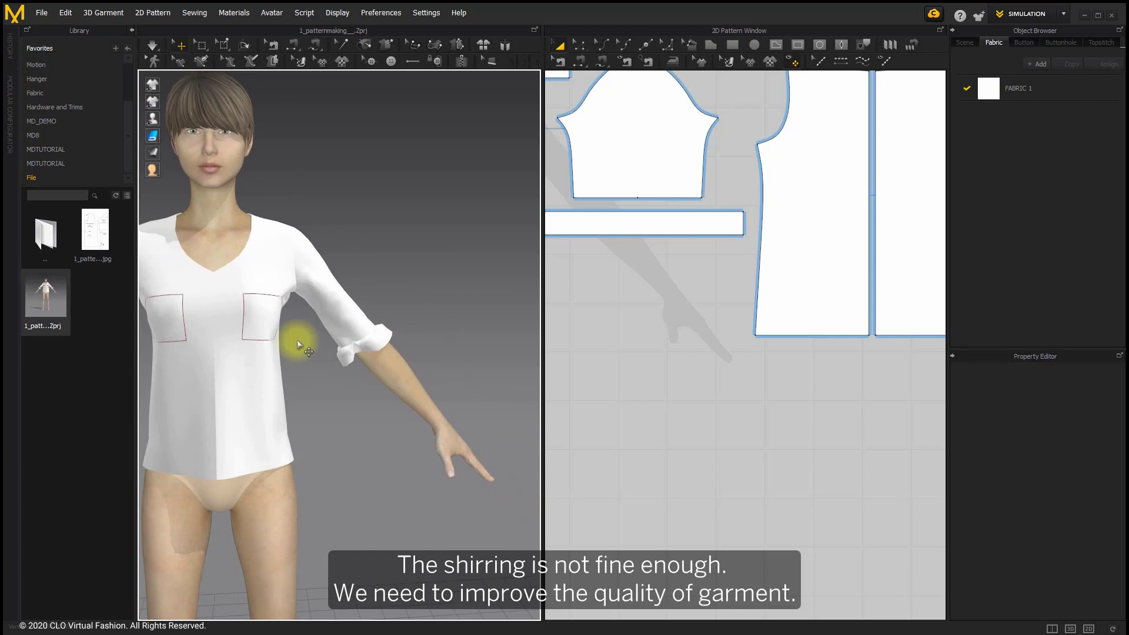
scroll(353, 326, down, 2)
Set Particle Distance to 10 for all selected pieces, viewing the mesh, then restore solid display
key(ctrl+a)
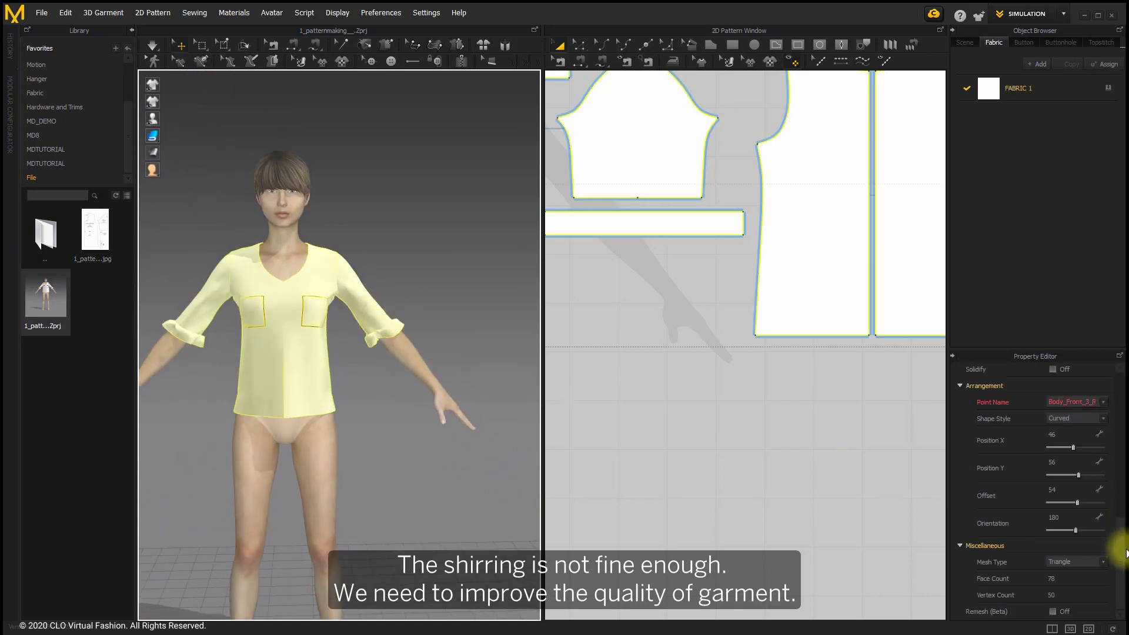
scroll(1062, 553, up, 5)
scroll(1046, 529, up, 3)
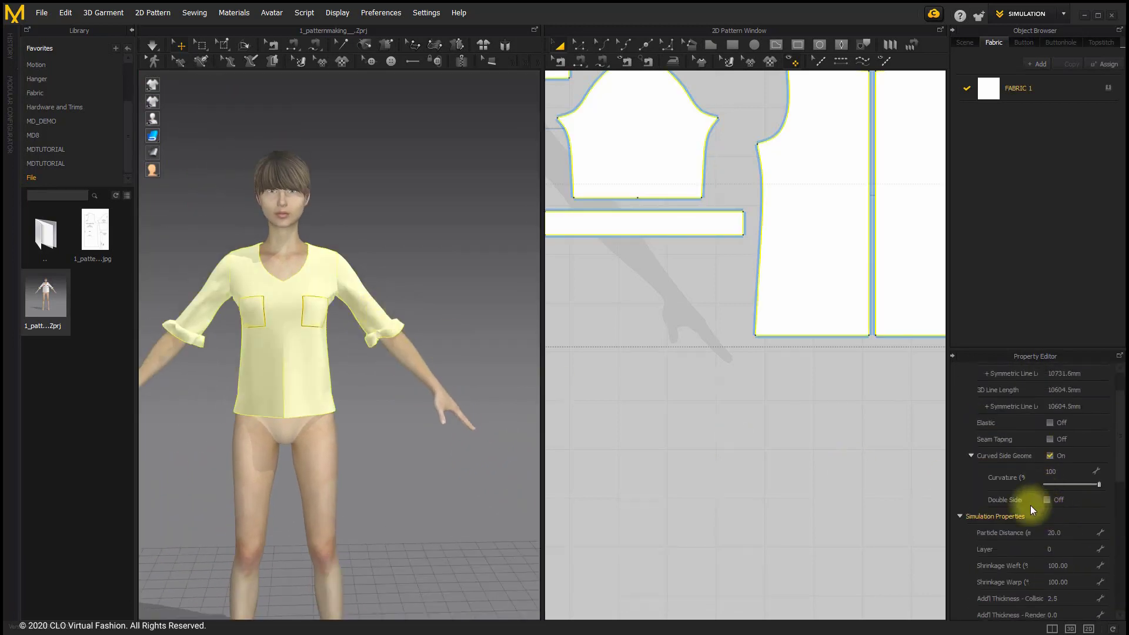
scroll(979, 516, down, 1)
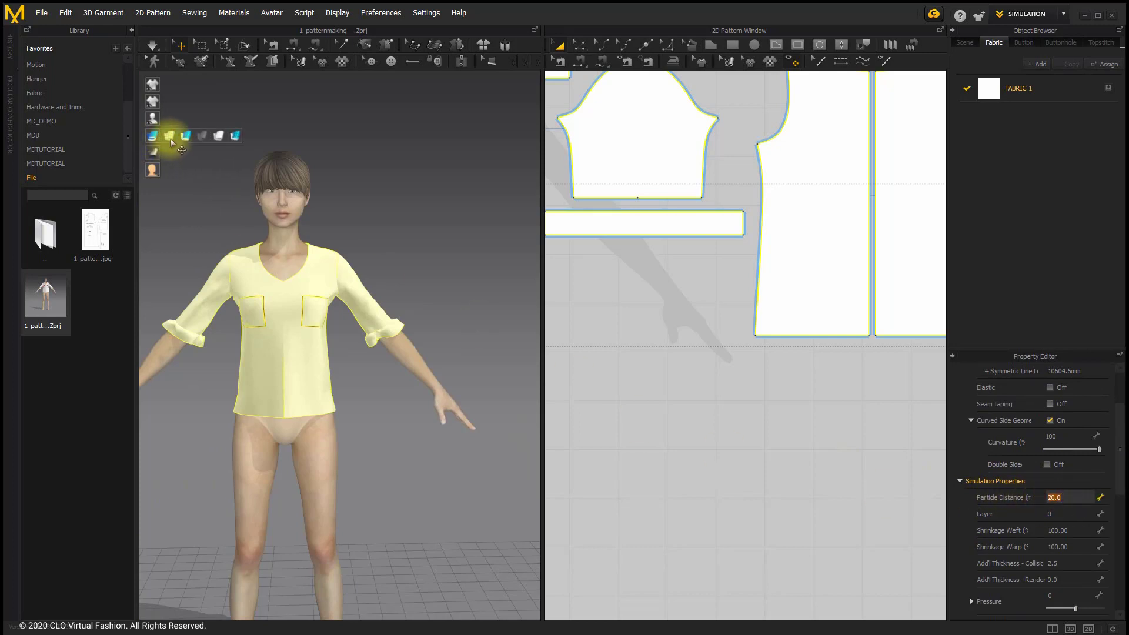
click(168, 135)
scroll(371, 335, up, 3)
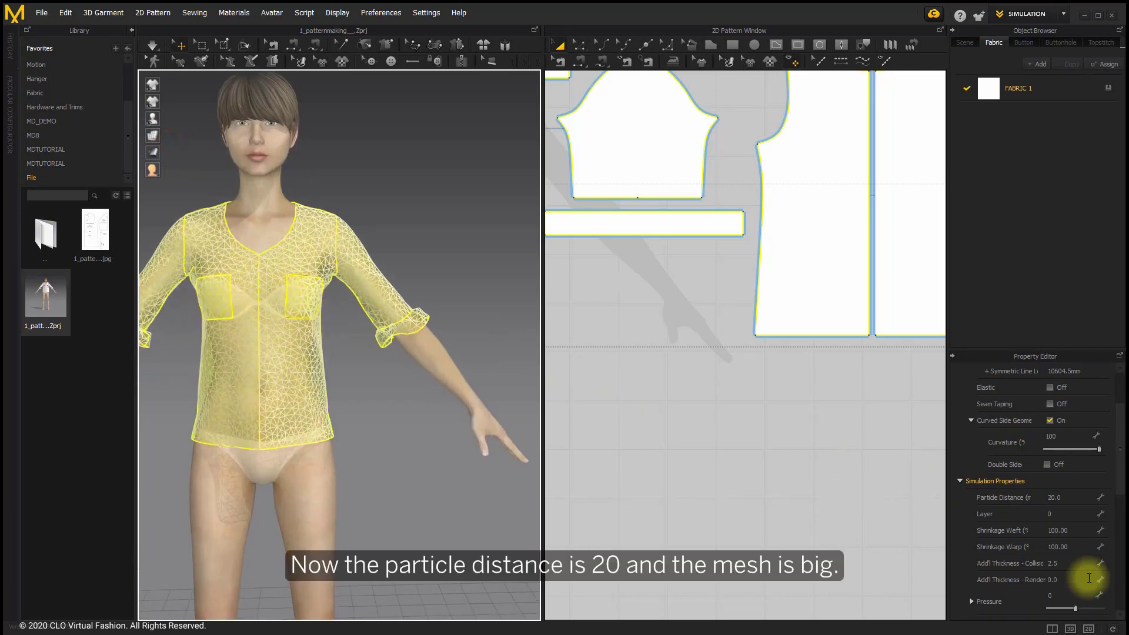
click(1076, 495)
text(10)
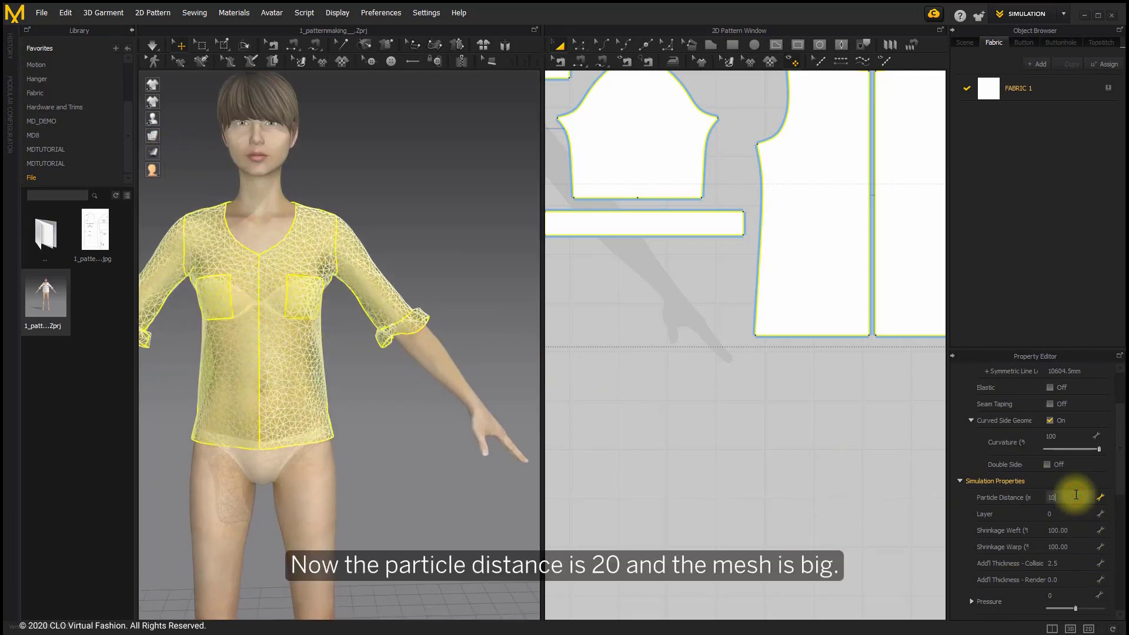
key(Return)
scroll(265, 291, up, 2)
scroll(252, 328, up, 3)
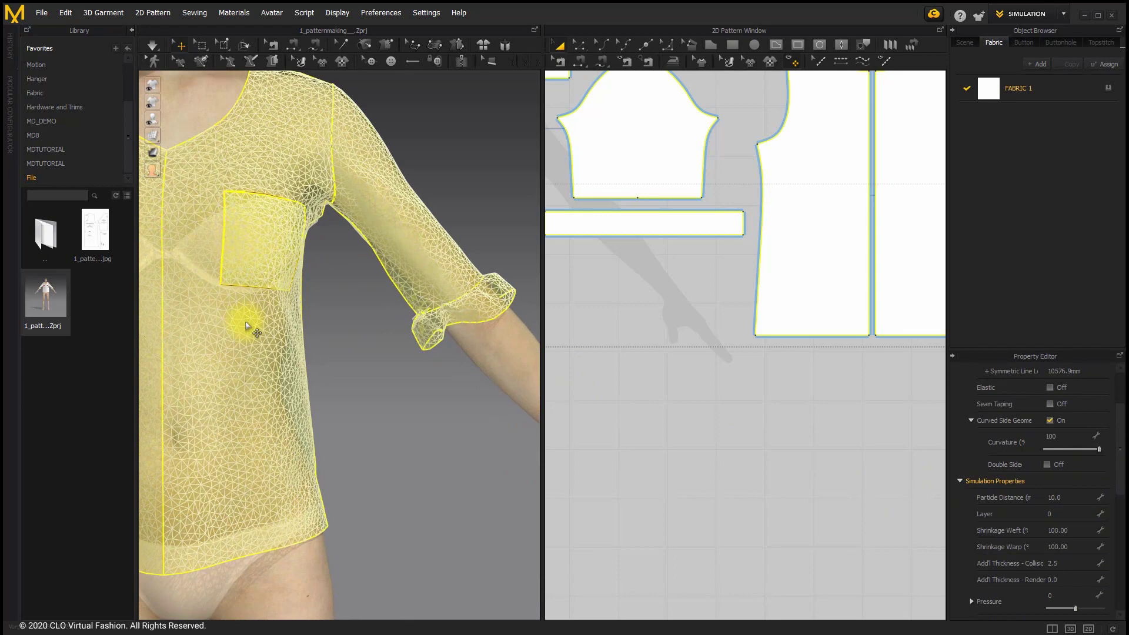
scroll(356, 284, up, 2)
scroll(355, 284, down, 5)
scroll(277, 291, down, 2)
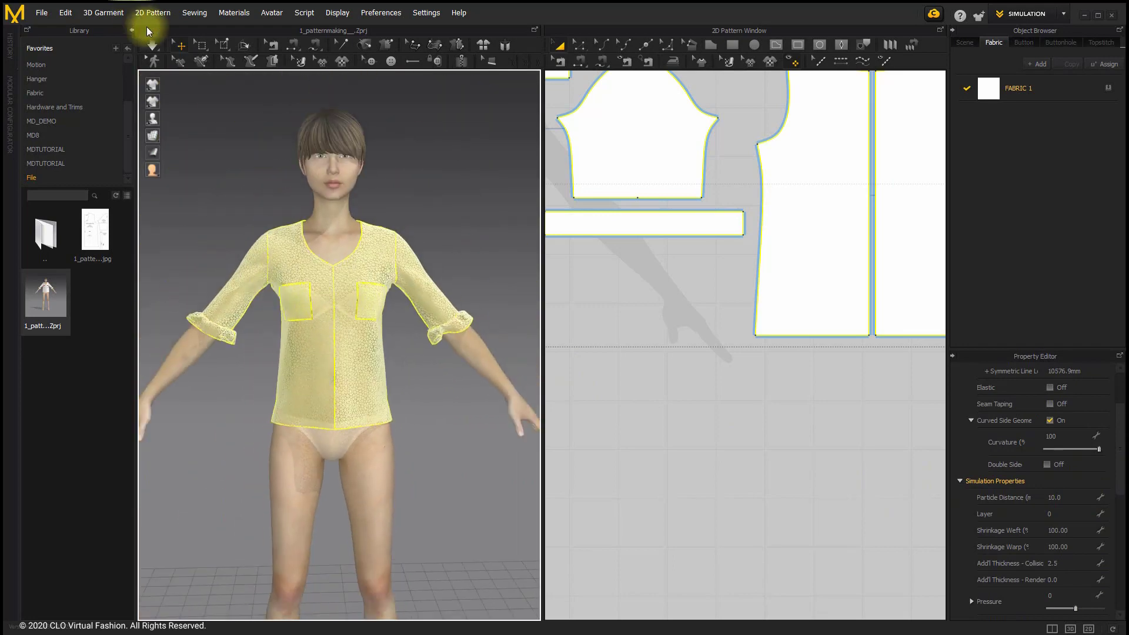
click(166, 136)
scroll(416, 239, up, 3)
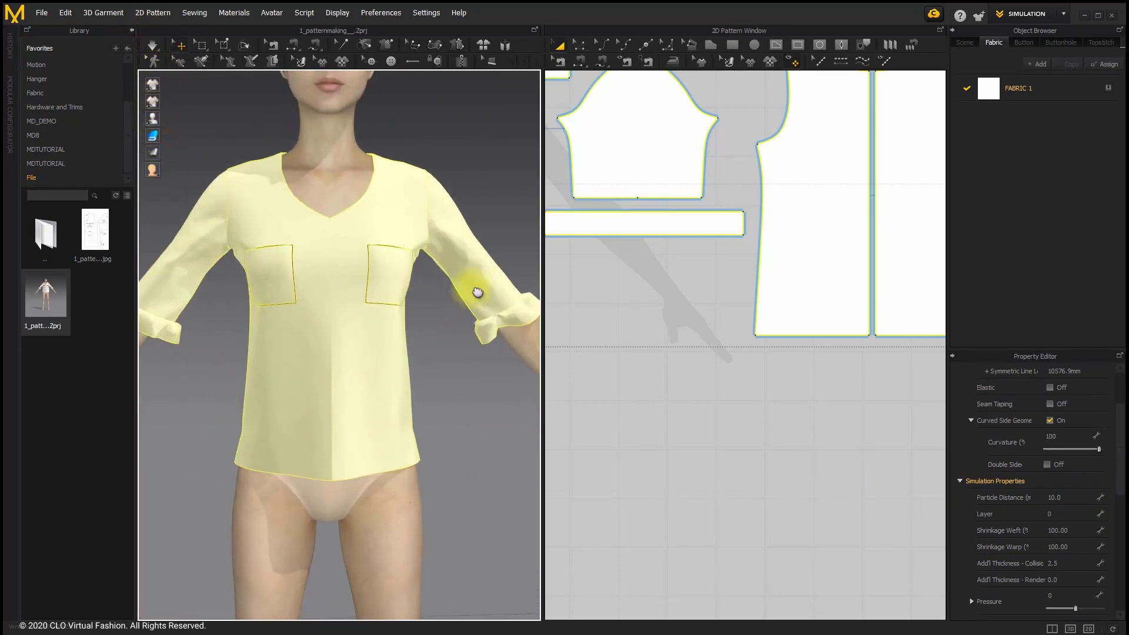
scroll(472, 291, up, 2)
Run the simulation to re-drape the shirt with Particle Distance 10, then deselect the pieces
key(space)
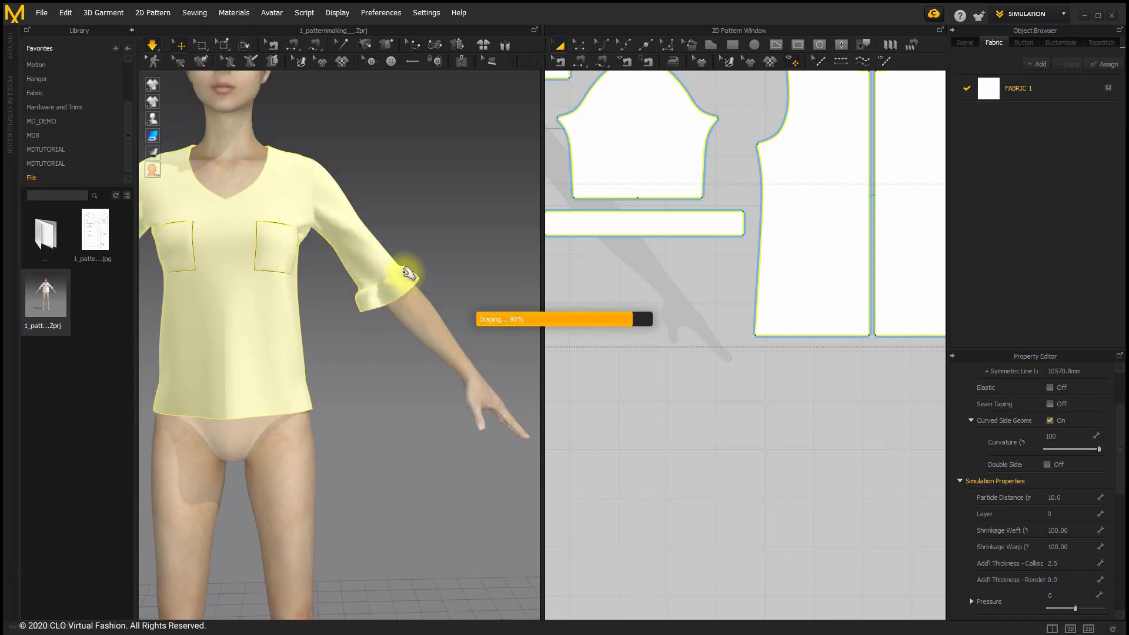
scroll(391, 272, up, 5)
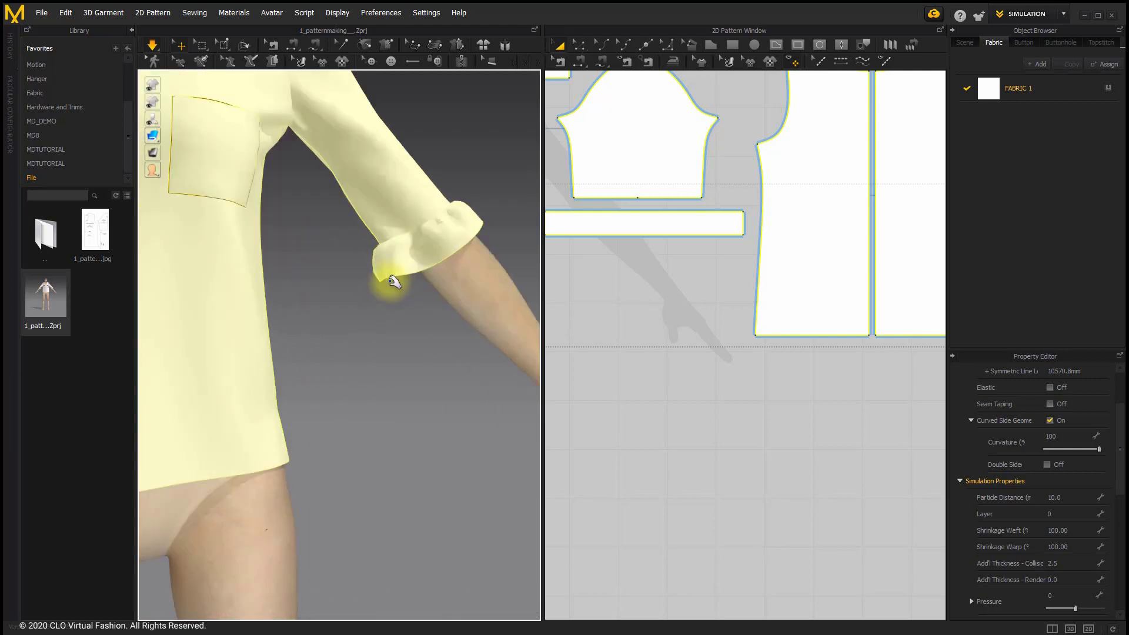
scroll(392, 282, up, 3)
scroll(384, 297, up, 2)
scroll(386, 256, down, 3)
scroll(341, 297, down, 3)
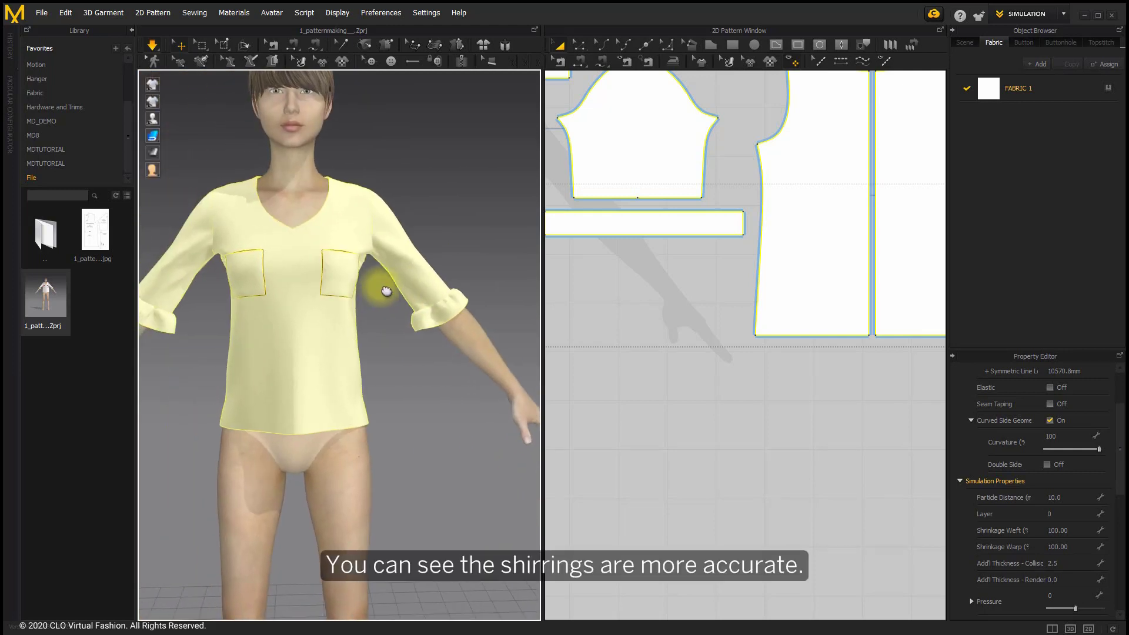
scroll(379, 286, down, 2)
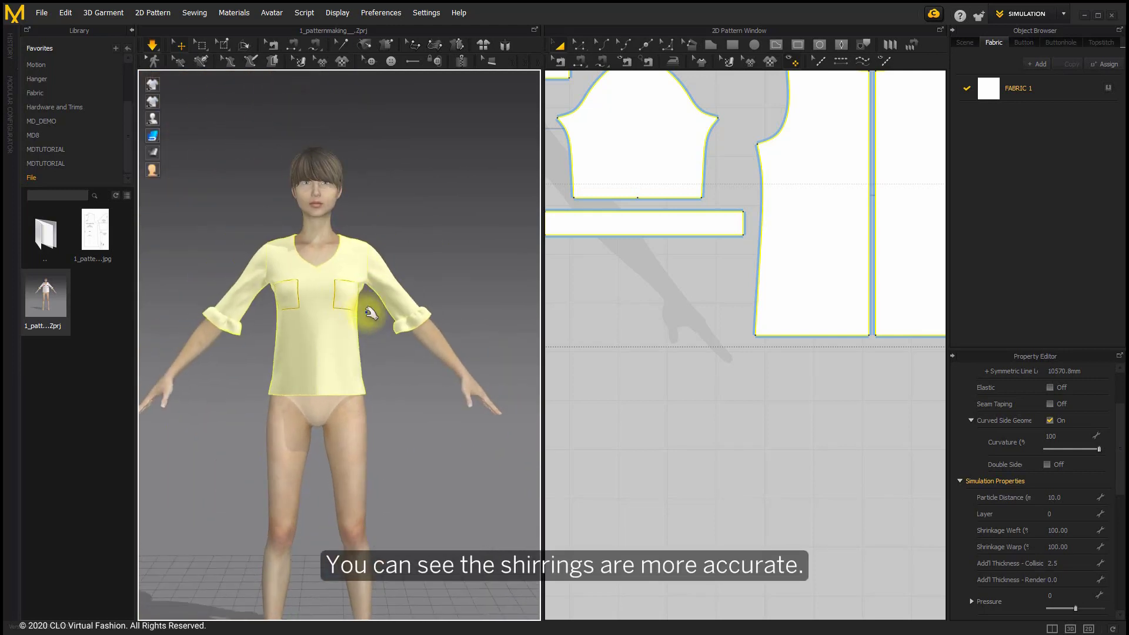
scroll(366, 309, down, 2)
click(425, 199)
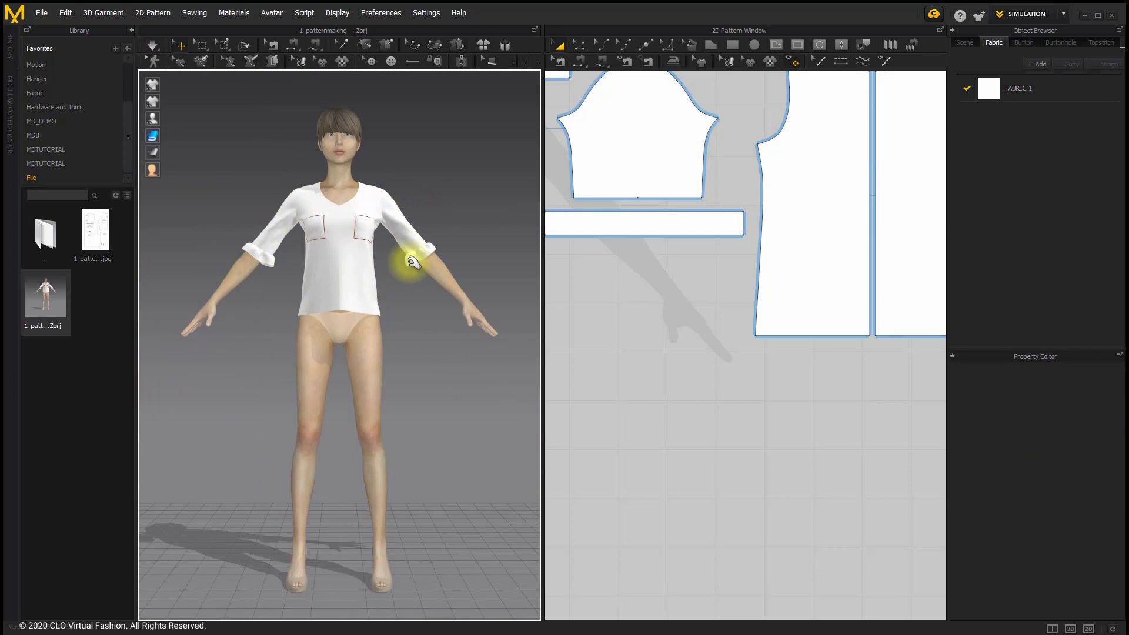
scroll(412, 262, up, 2)
scroll(412, 339, up, 2)
scroll(412, 338, up, 1)
scroll(696, 292, down, 3)
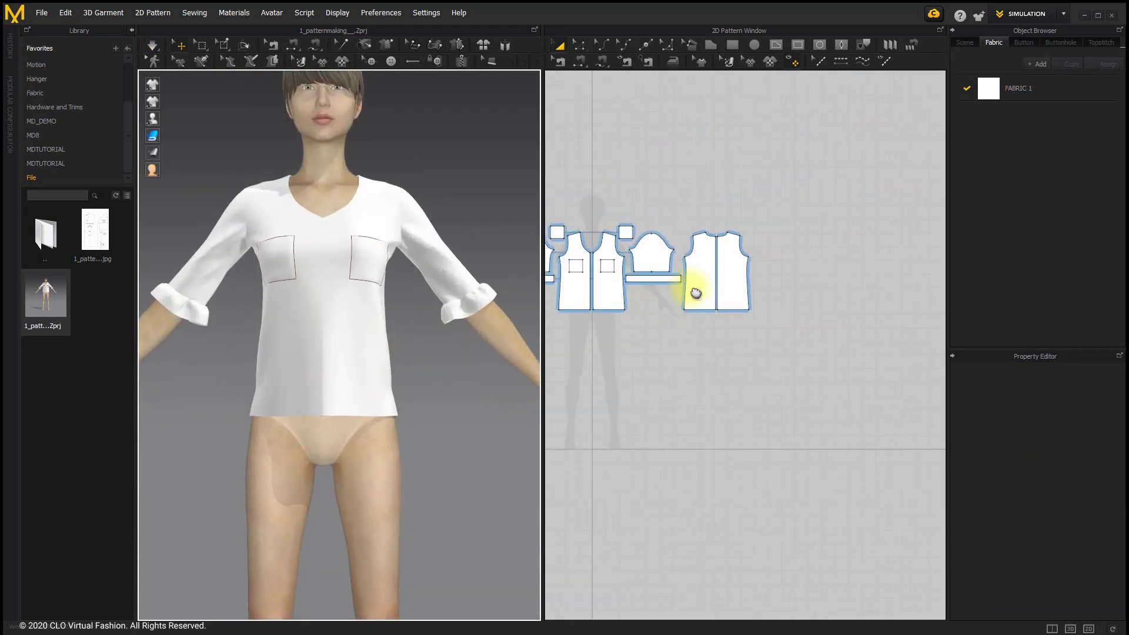
Show the mesh in the 3D view and set every pattern piece's Mesh Type to Quad
click(152, 135)
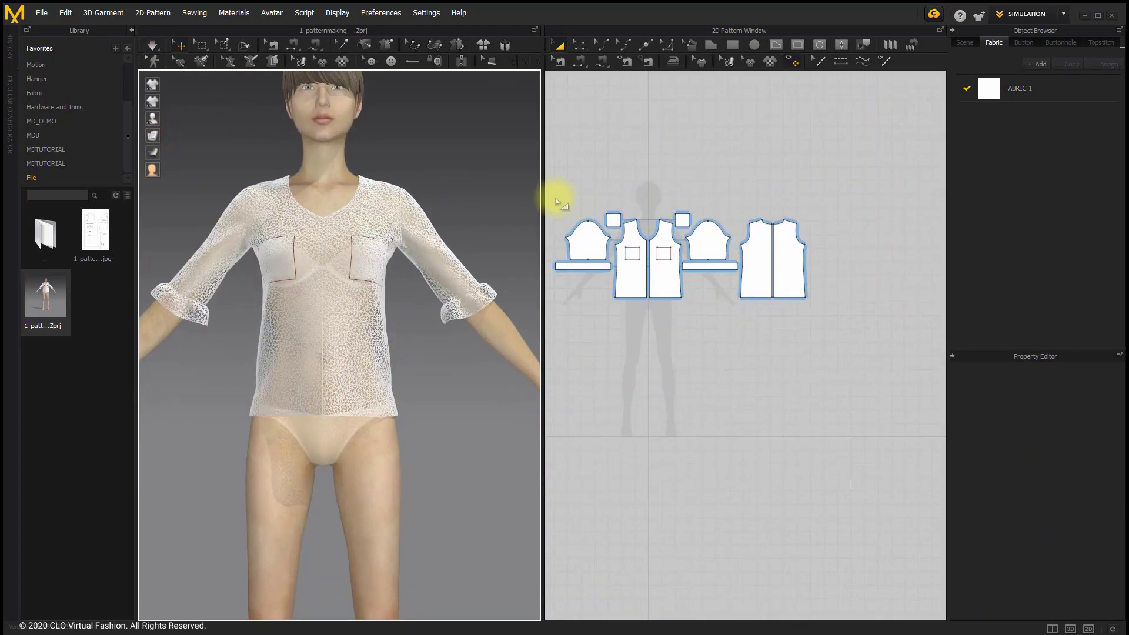
drag(557, 201, 820, 308)
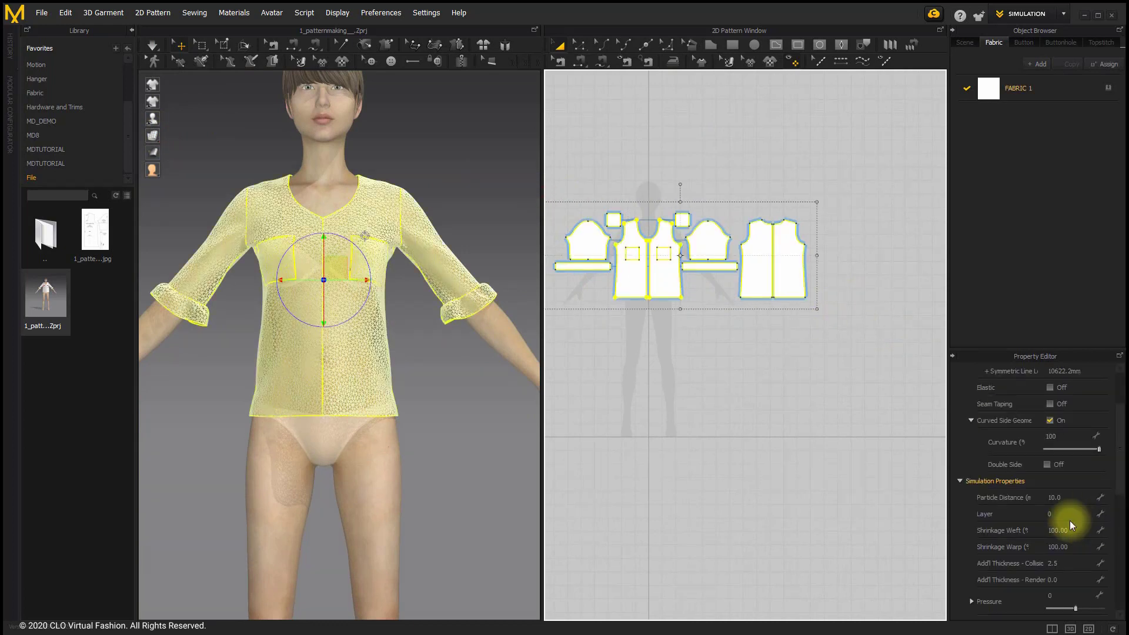
scroll(1070, 521, down, 2)
scroll(1070, 521, down, 2)
scroll(1070, 520, down, 2)
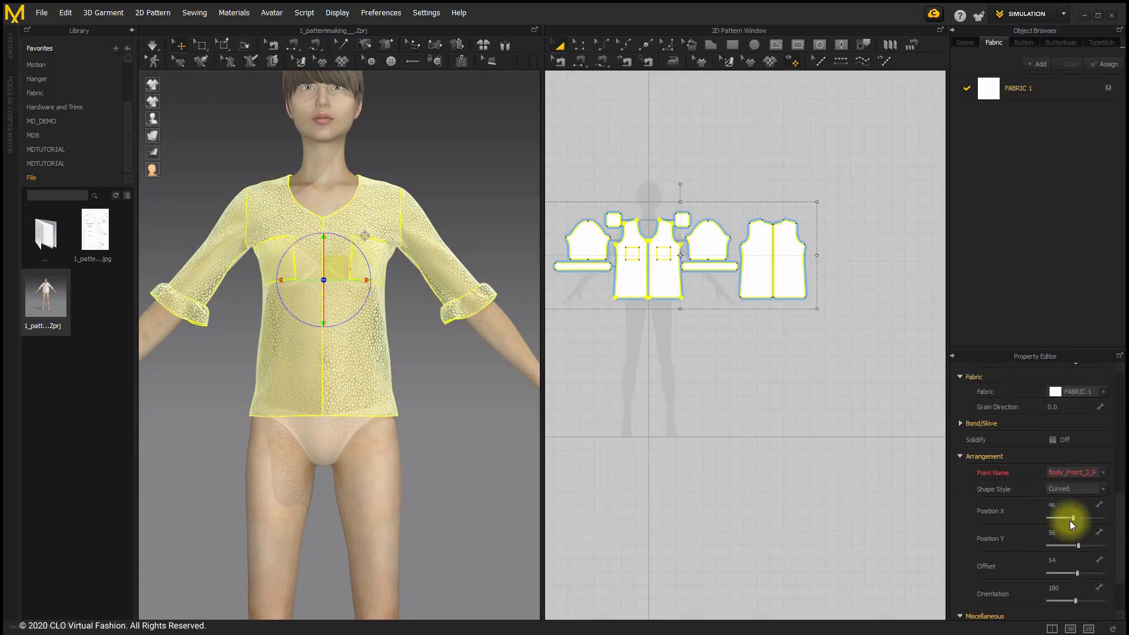
scroll(1070, 520, down, 2)
click(1065, 562)
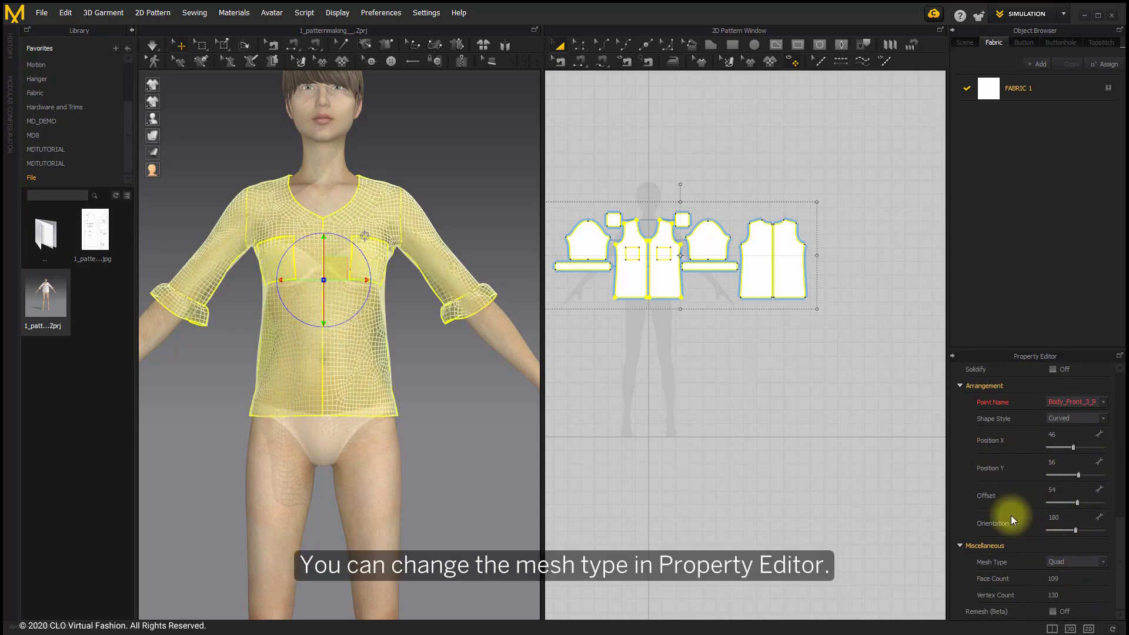
scroll(383, 264, up, 3)
scroll(366, 285, up, 2)
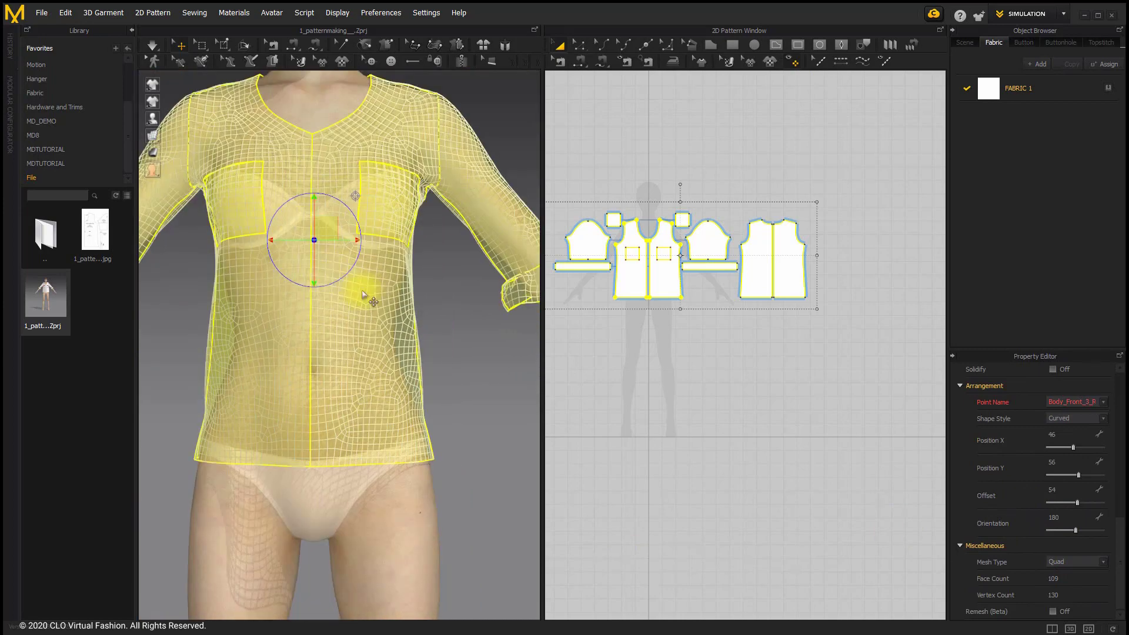
scroll(364, 294, down, 2)
scroll(391, 290, down, 2)
scroll(423, 346, down, 1)
Deselect the pieces and start simulation to re-drape the quad-mesh shirt
click(440, 358)
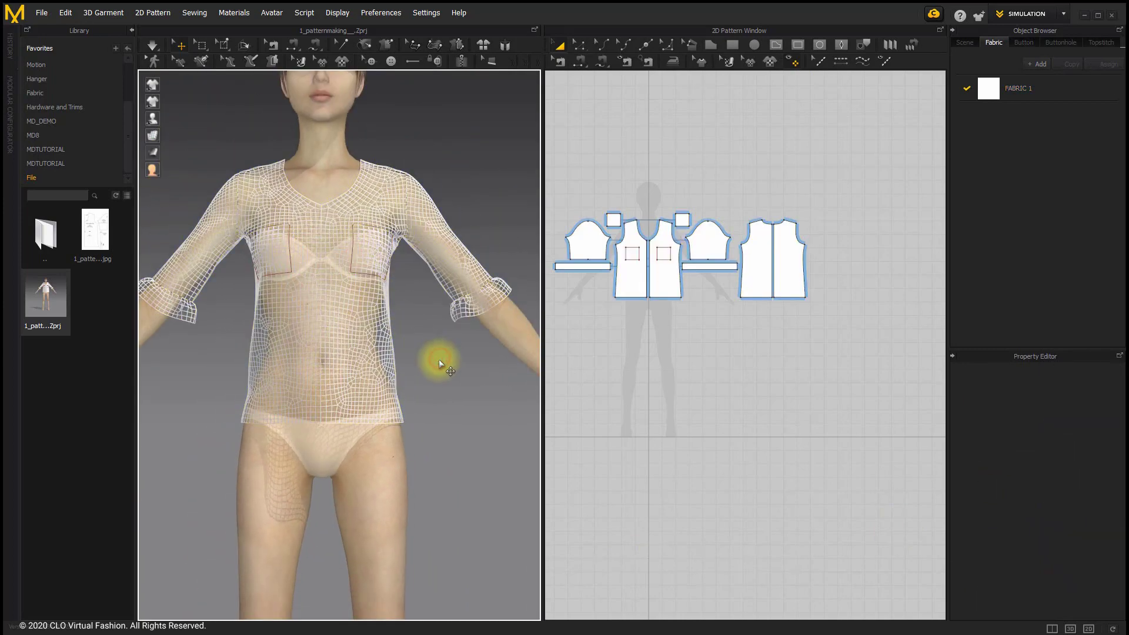
key(space)
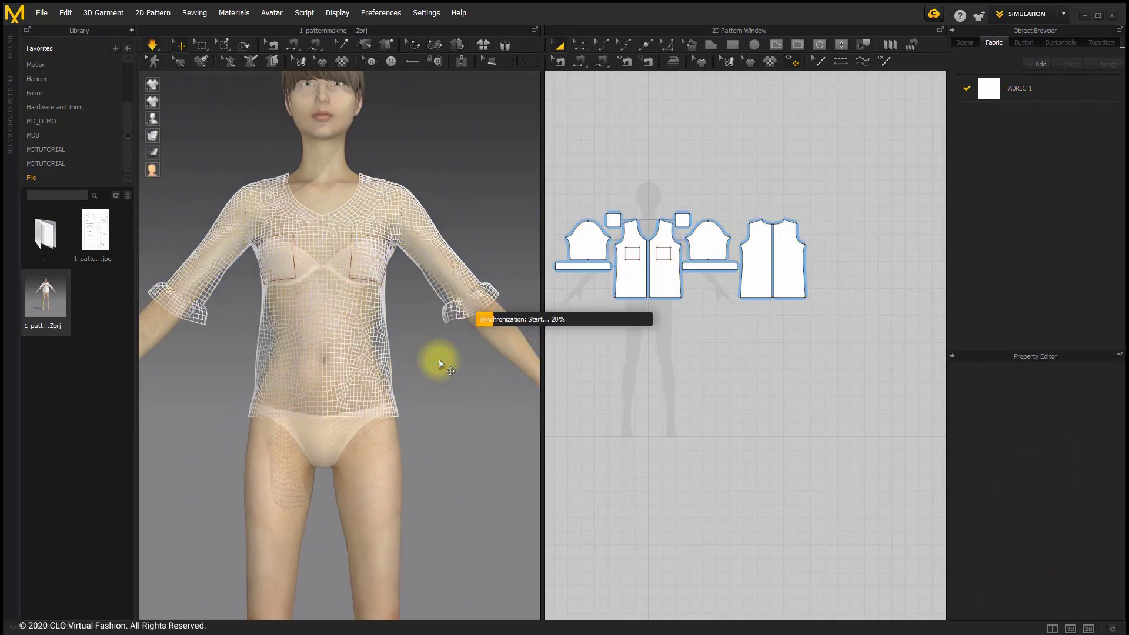